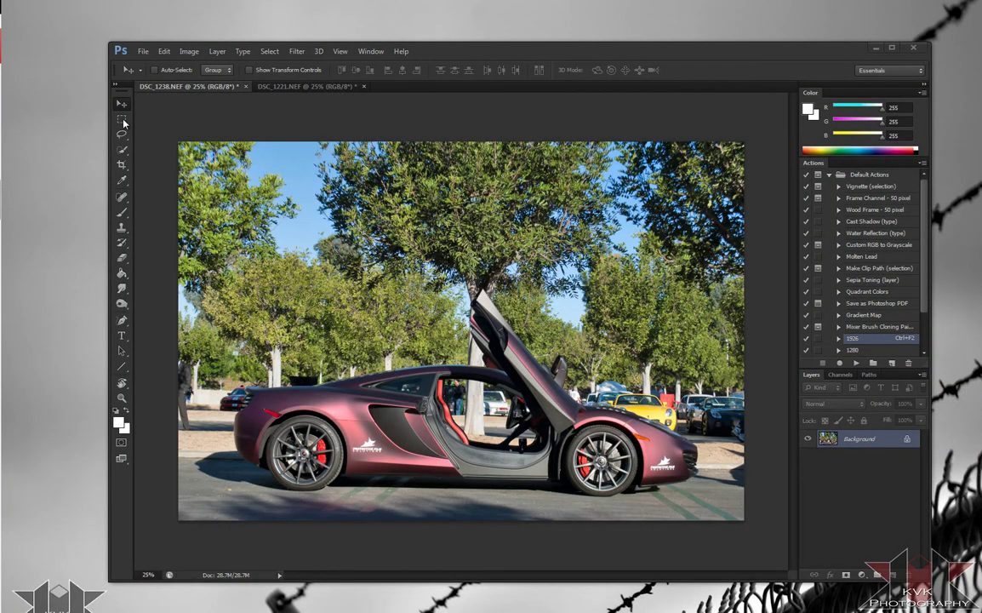
Copy a rectangular selection of the photo's background onto a new layer, Layer 1.
click(122, 119)
drag(183, 145, 744, 469)
right_click(667, 174)
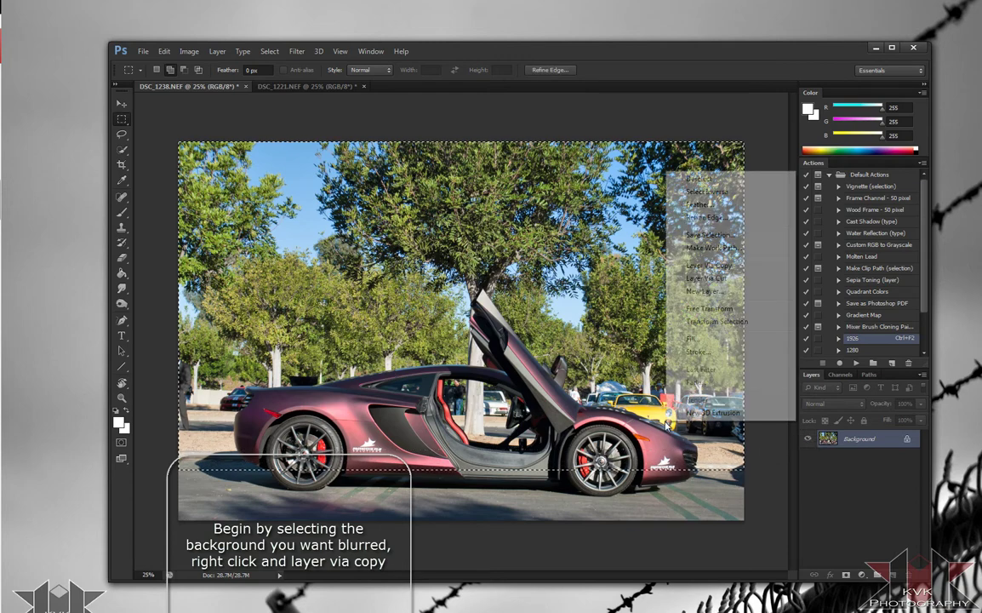
click(711, 264)
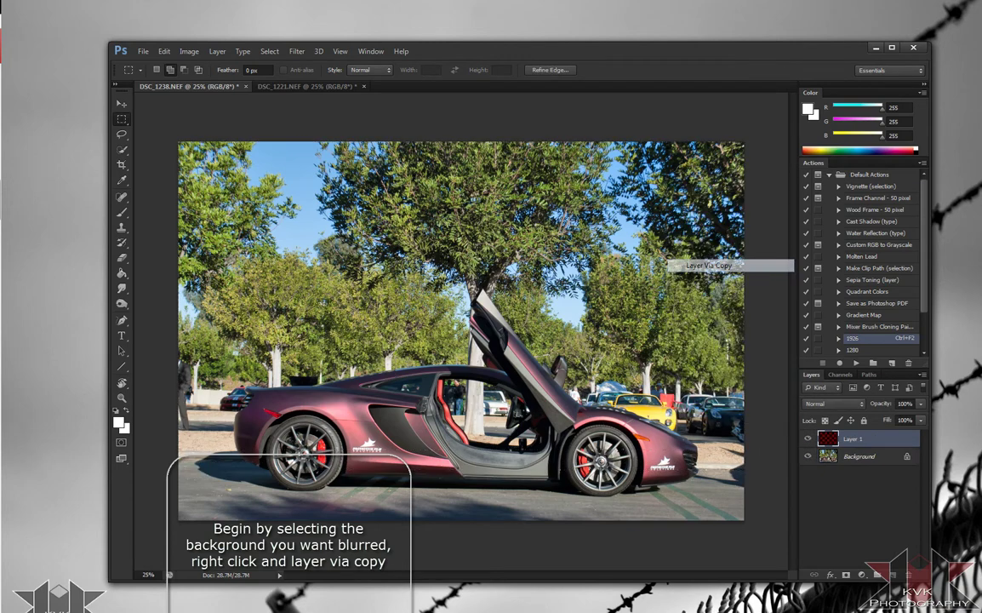
Apply a Field Blur to Layer 1 from the Blur filters.
click(294, 52)
mouse_move(341, 168)
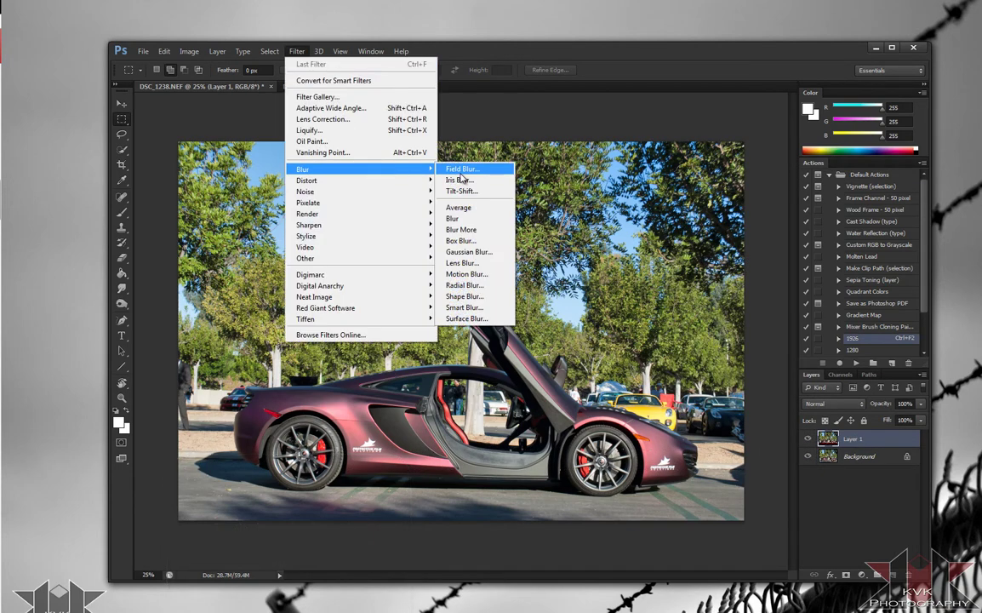
click(459, 180)
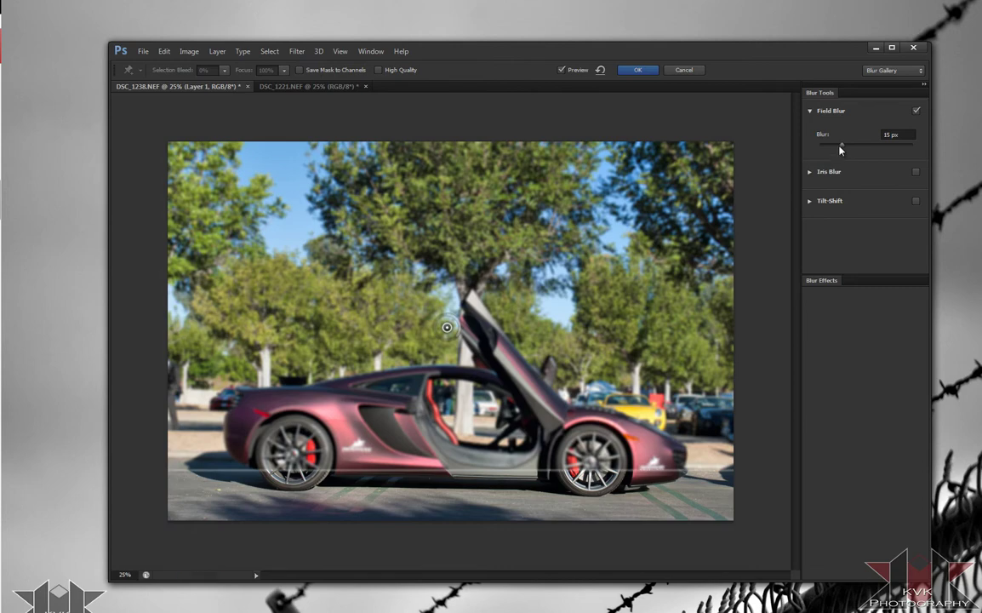
click(842, 146)
click(639, 70)
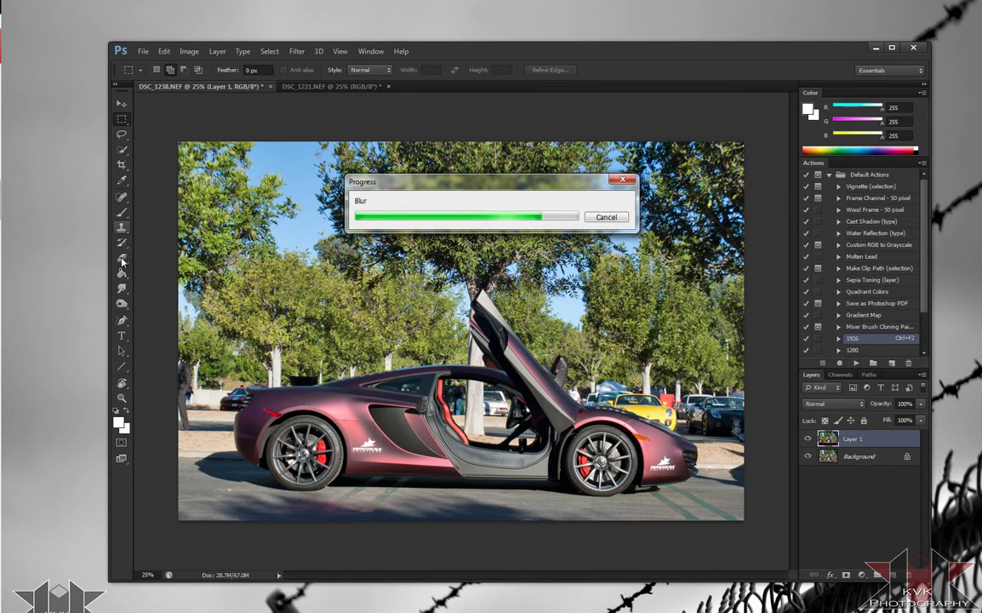
Erase Layer 1's blur over the car's rear bumper and lower body so the sharp car shows through.
click(122, 259)
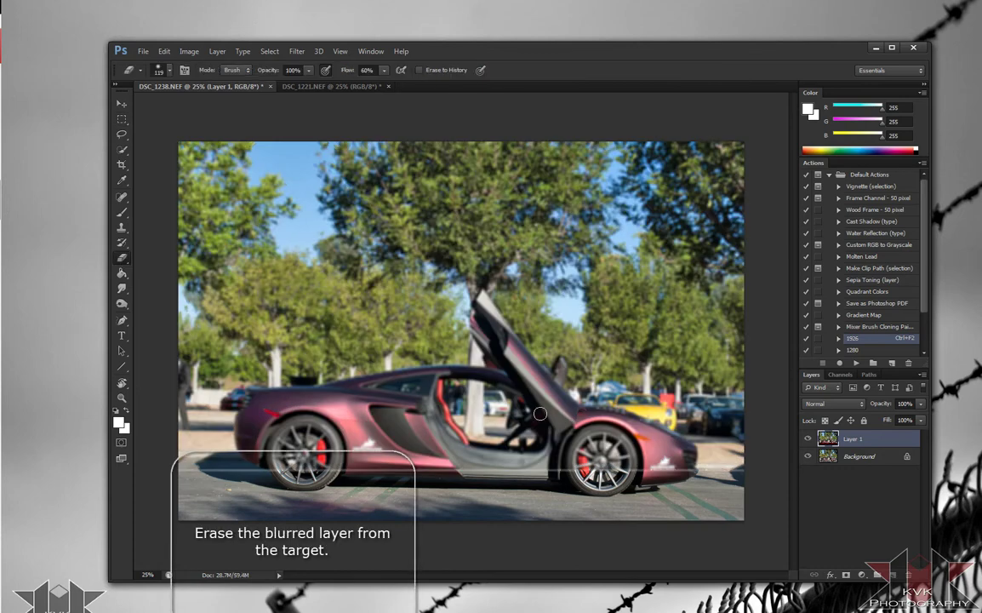
drag(740, 470, 705, 474)
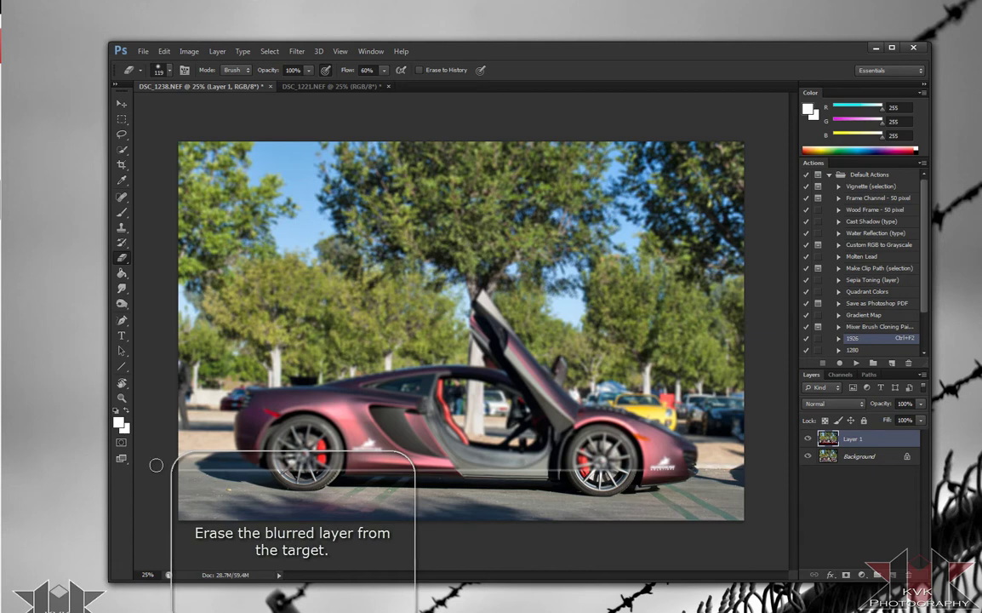
drag(167, 466, 753, 473)
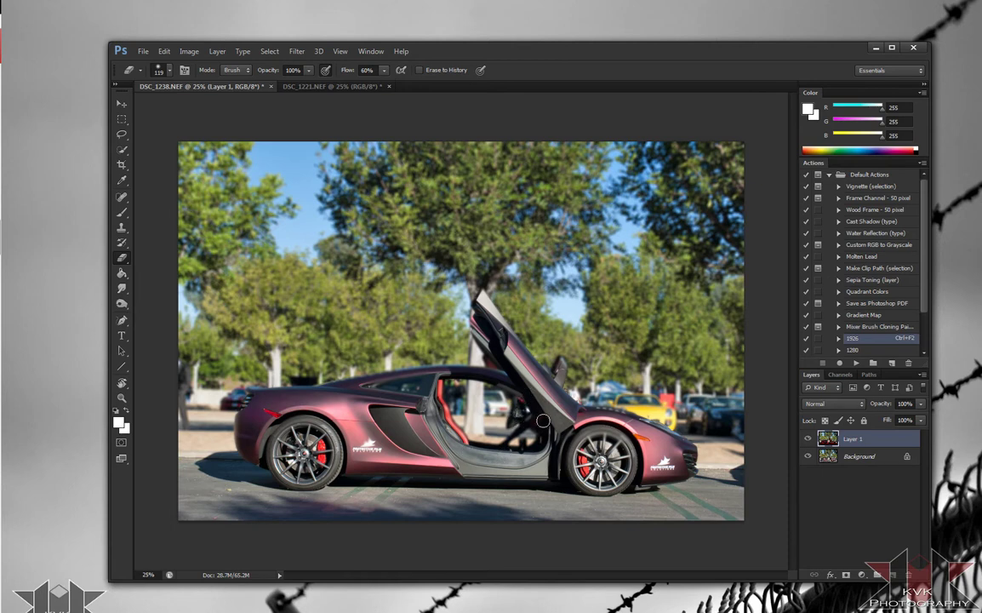
click(146, 577)
Zoom to 75% and shrink the eraser to 50 px.
text(75)
key(Return)
scroll(553, 252, down, 2)
scroll(596, 264, down, 2)
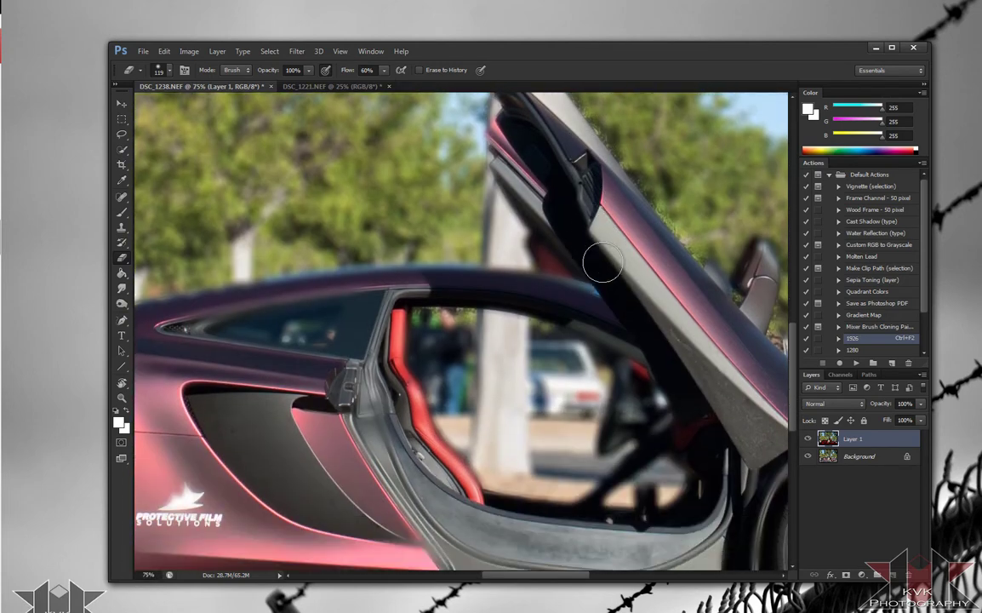
scroll(603, 263, down, 2)
click(160, 69)
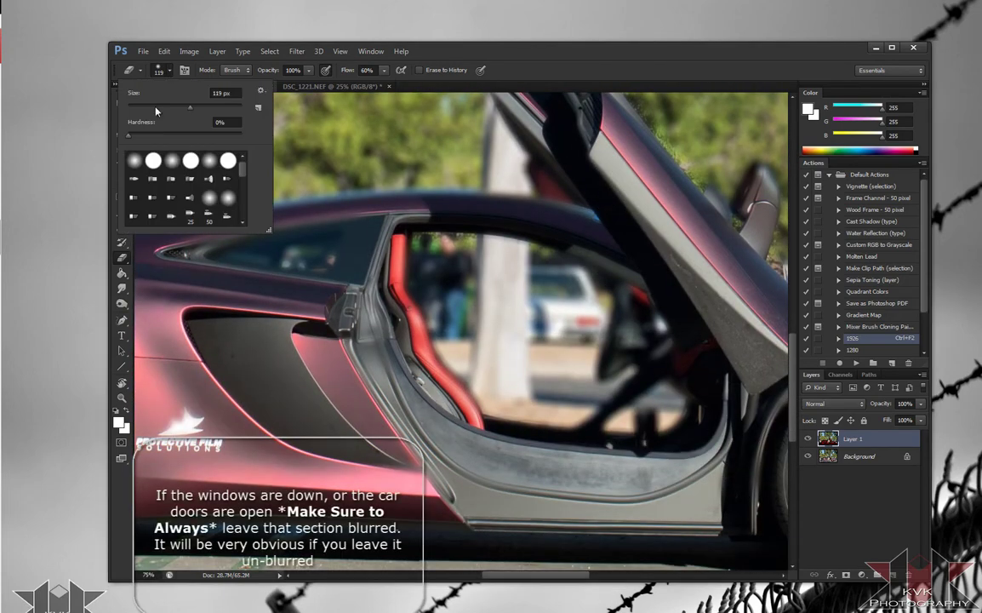
click(156, 108)
click(693, 365)
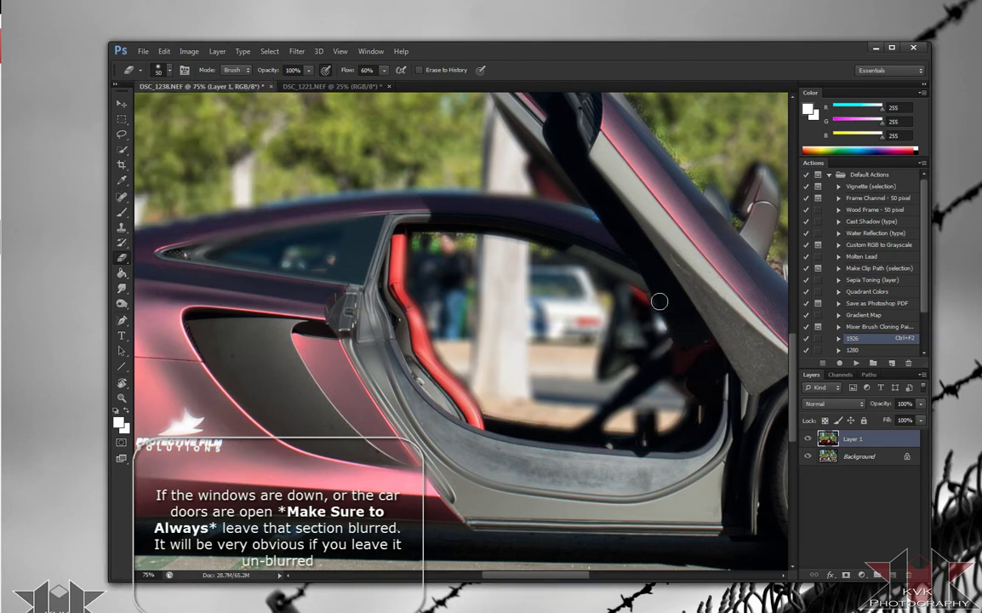
Erase the blur around the steering wheel, door pillar and door sill, then zoom back to 25%.
drag(661, 322, 661, 338)
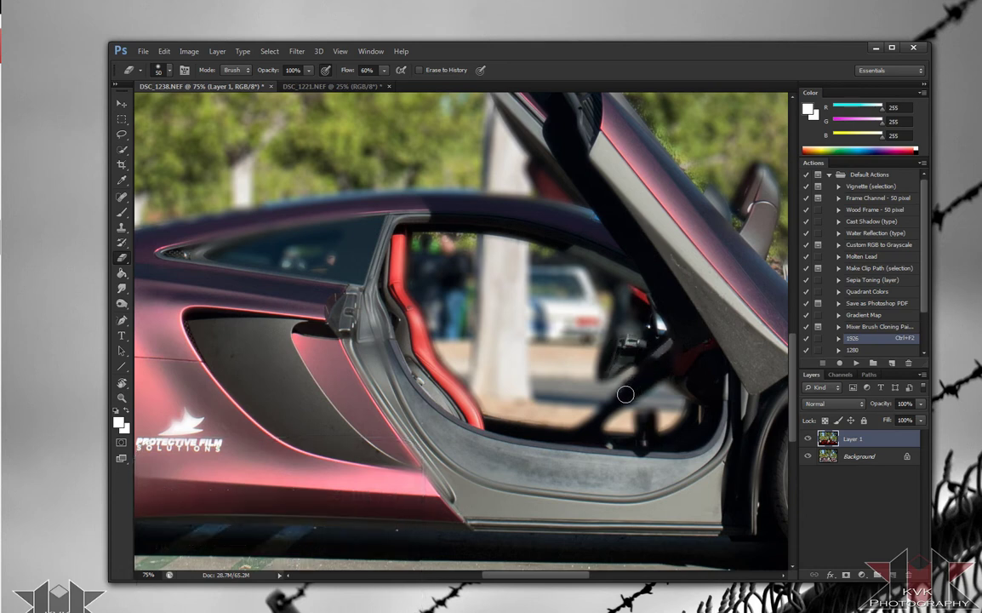
drag(609, 407, 591, 420)
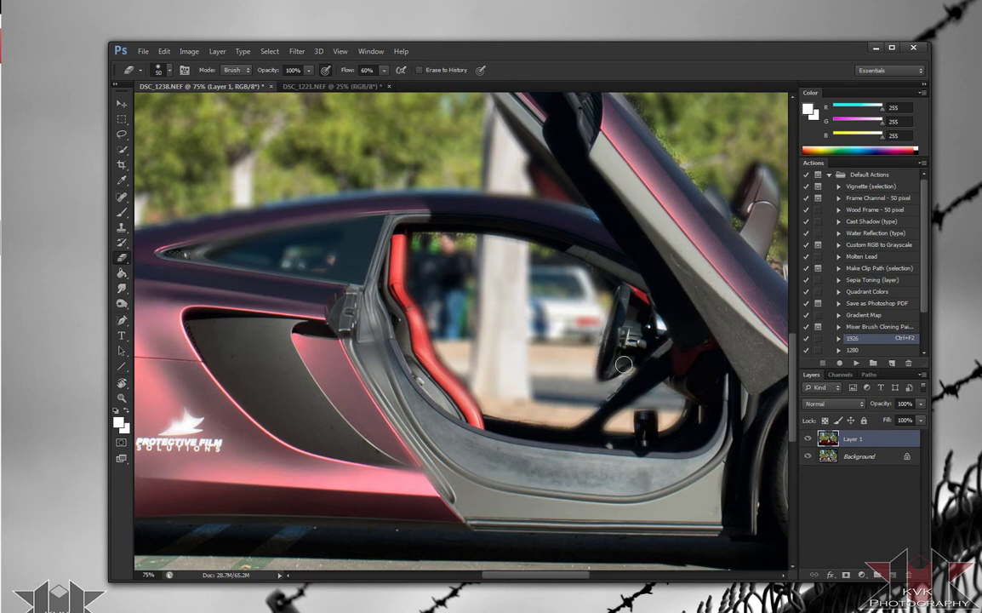
scroll(749, 272, up, 3)
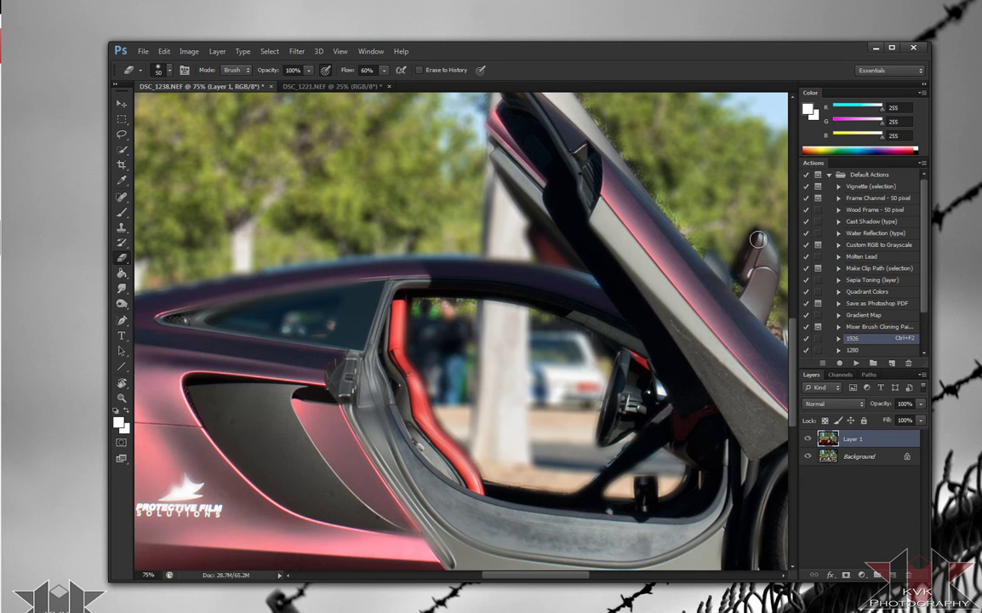
scroll(521, 511, left, 2)
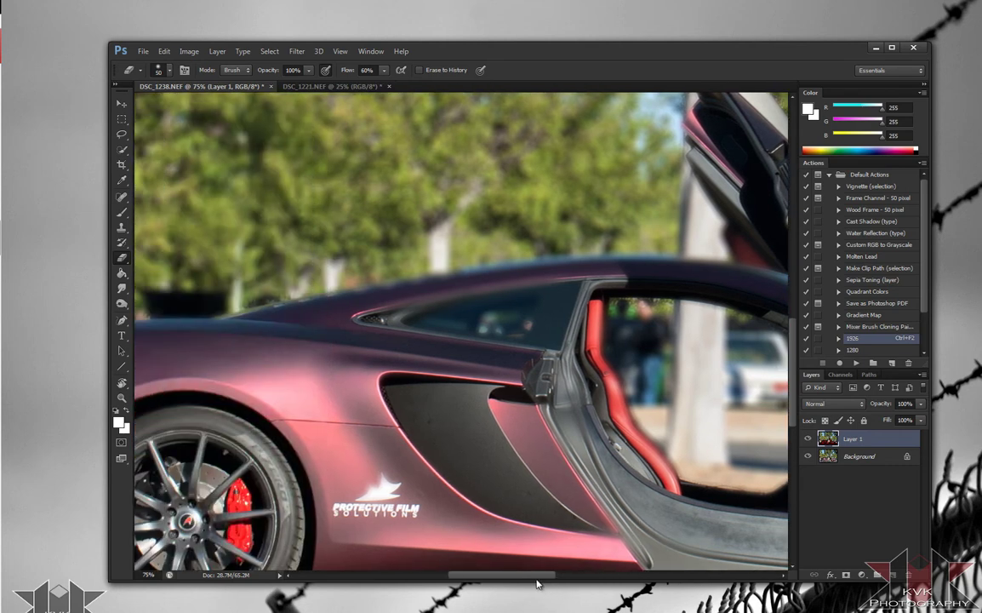
scroll(523, 381, left, 3)
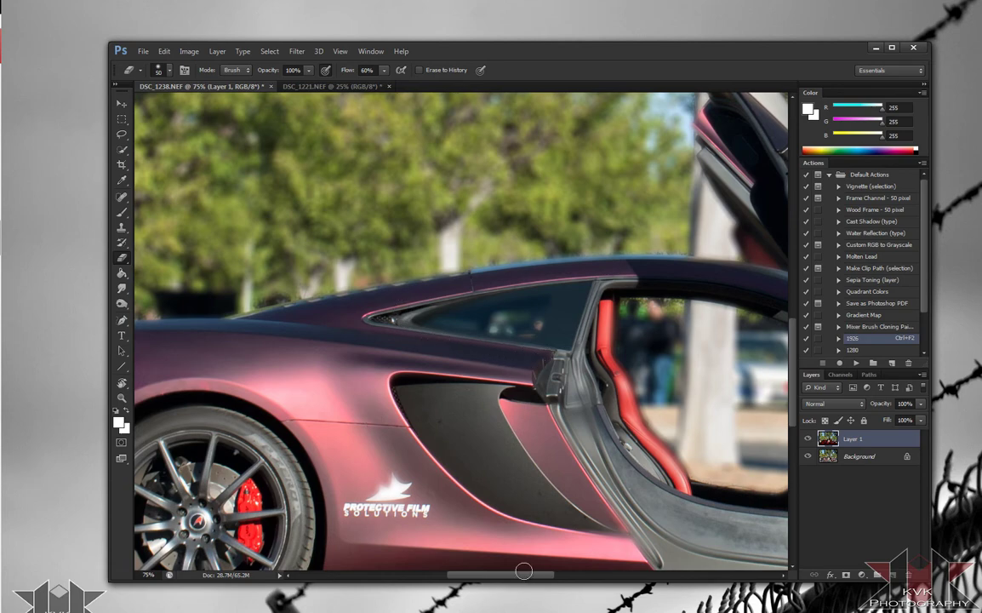
click(149, 575)
text(25)
key(Return)
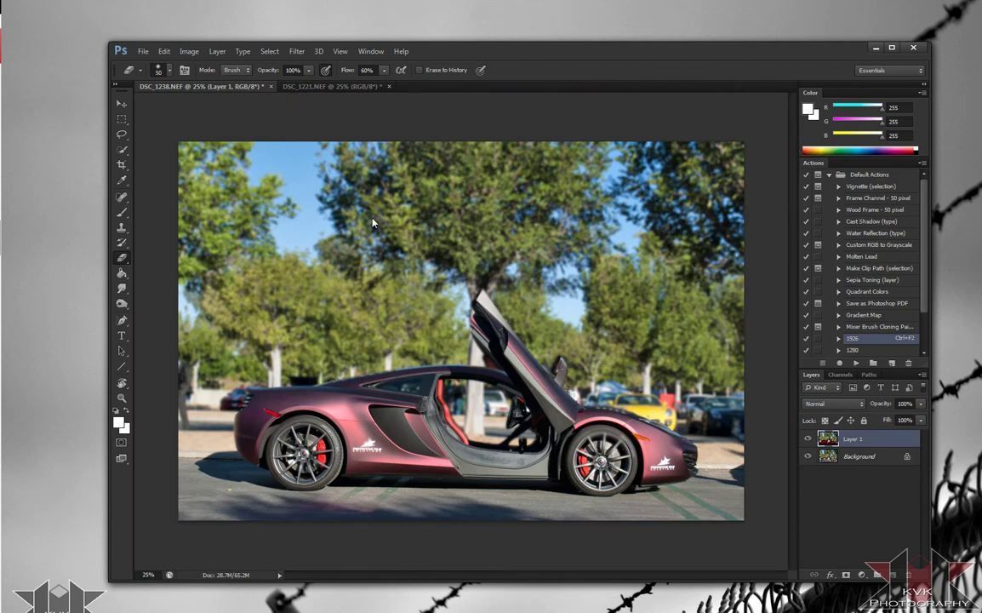
Add a Brightness/Contrast adjustment layer with contrast raised to 50.
click(122, 103)
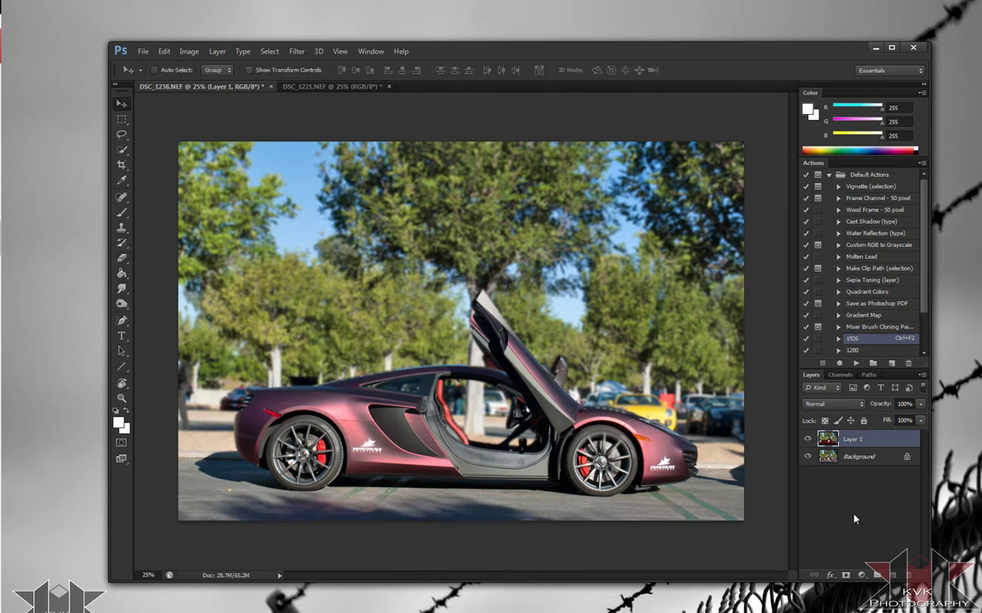
click(862, 576)
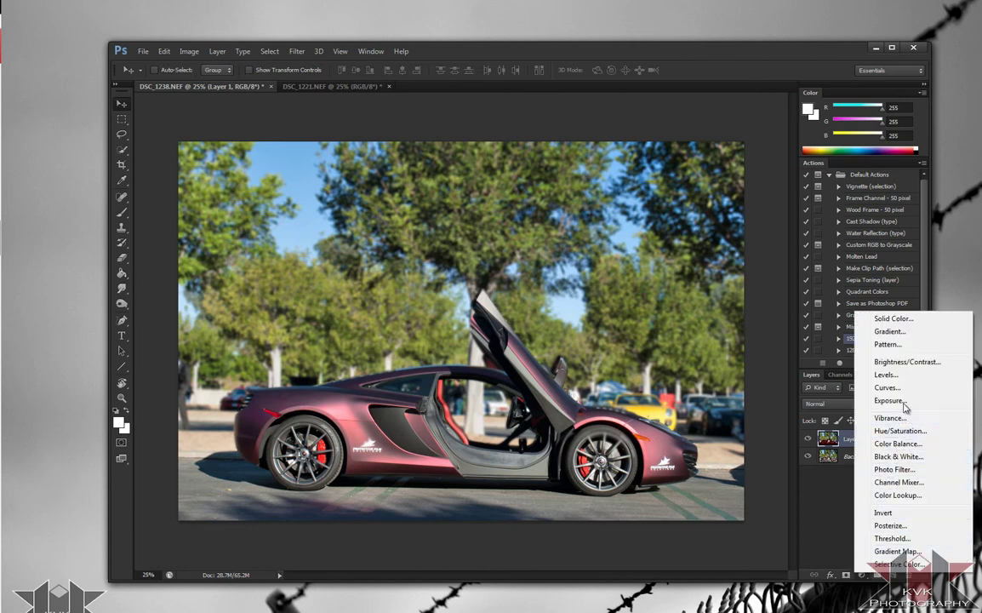
click(907, 362)
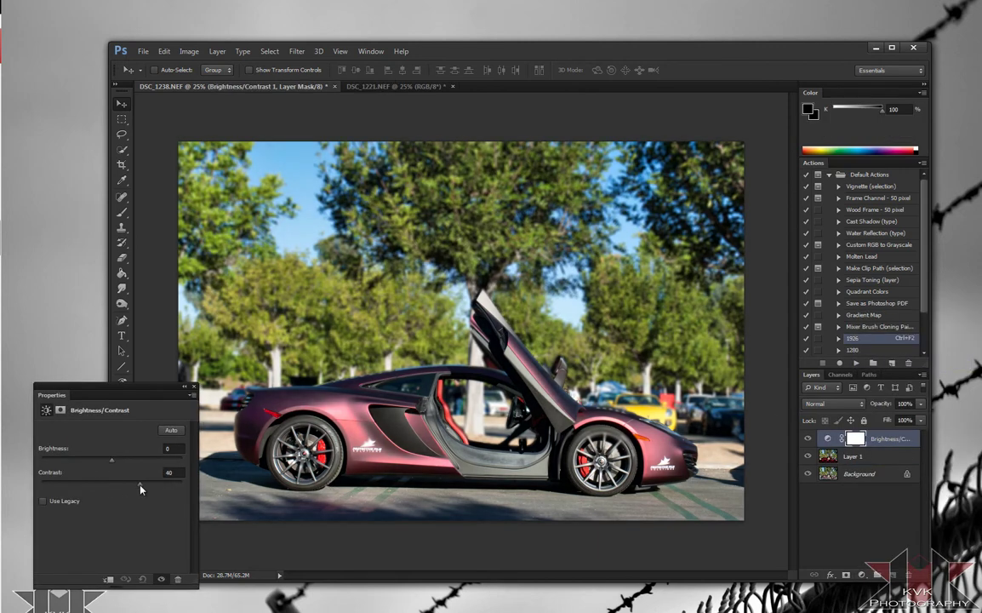
drag(152, 487, 153, 487)
click(194, 386)
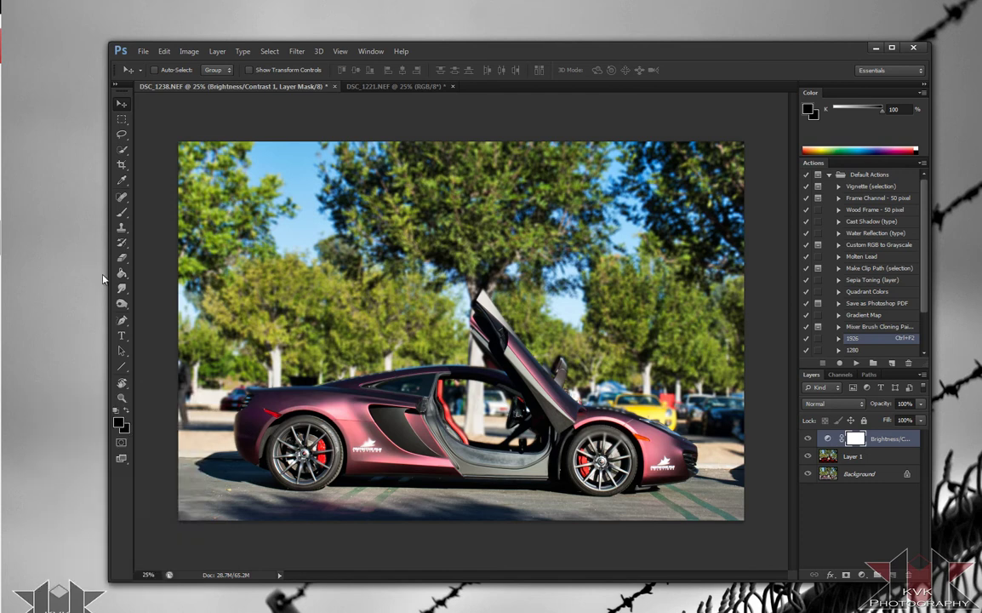
click(122, 289)
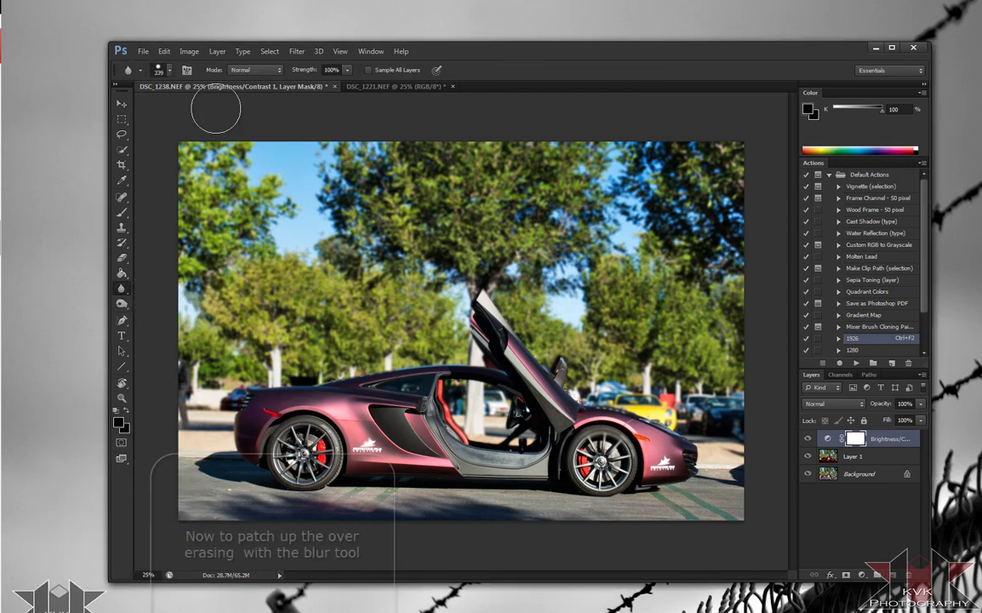
Set the Blur tool brush to 27 px and target the Background layer for blurring.
click(169, 70)
drag(171, 107, 146, 109)
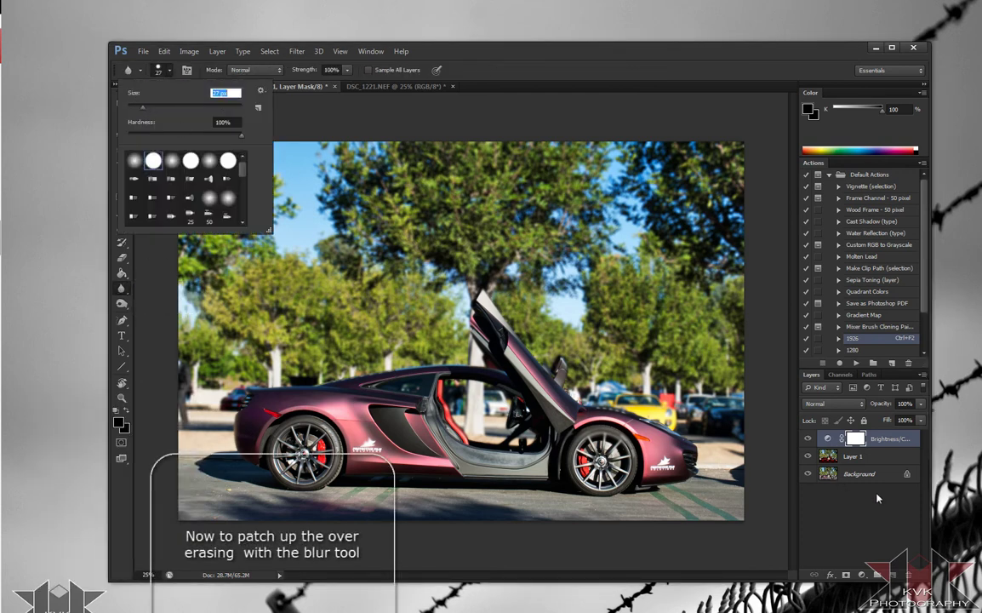
click(883, 458)
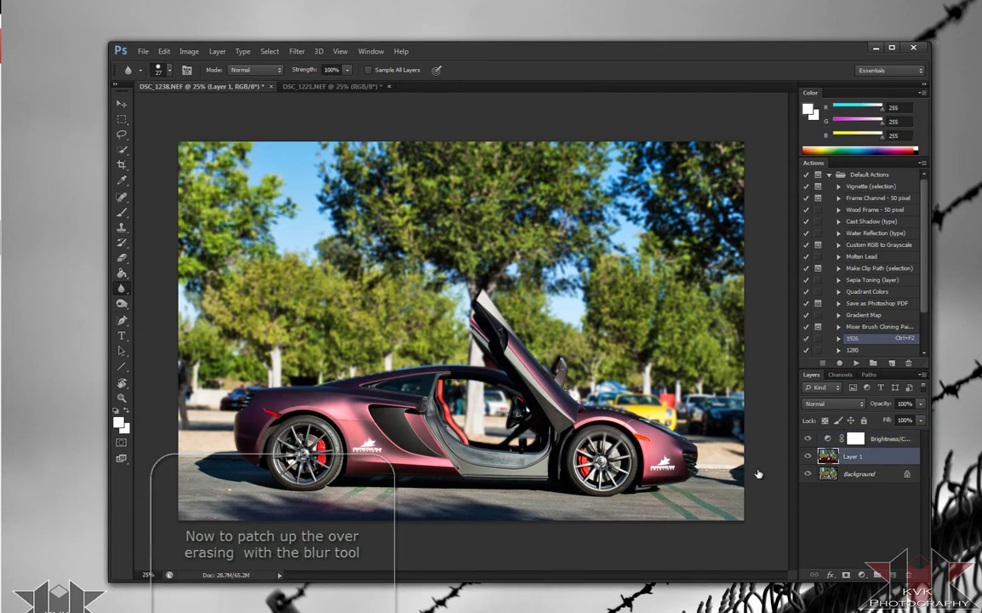
click(847, 474)
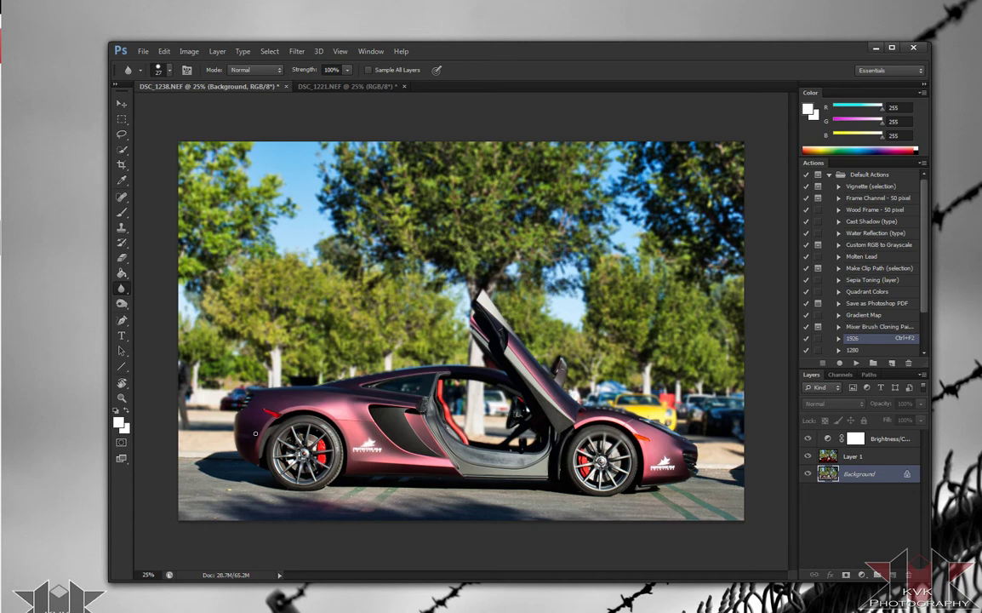
Try a Photo Filter adjustment layer above the Brightness/Contrast layer.
click(122, 103)
click(891, 443)
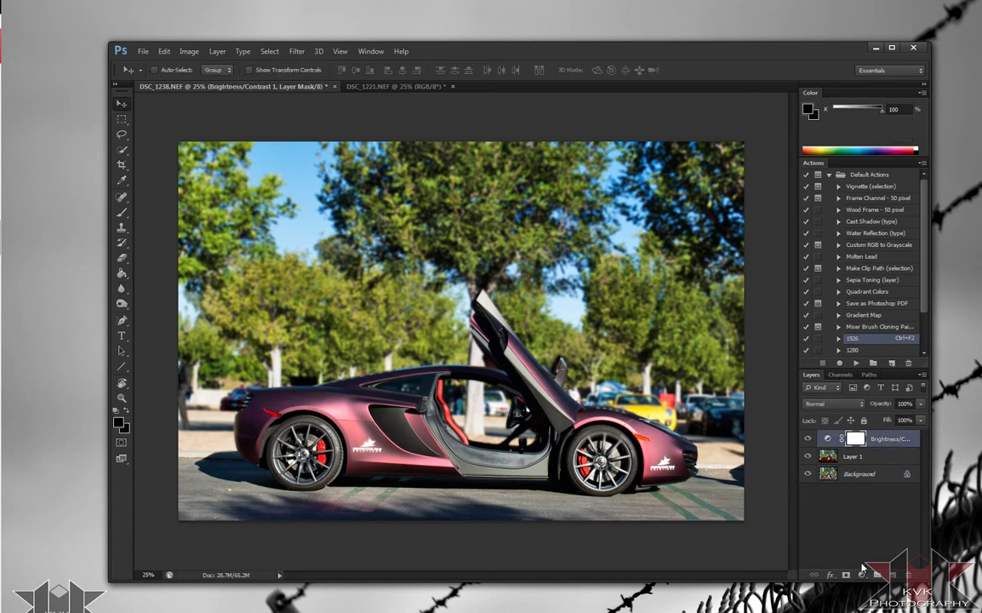
click(862, 575)
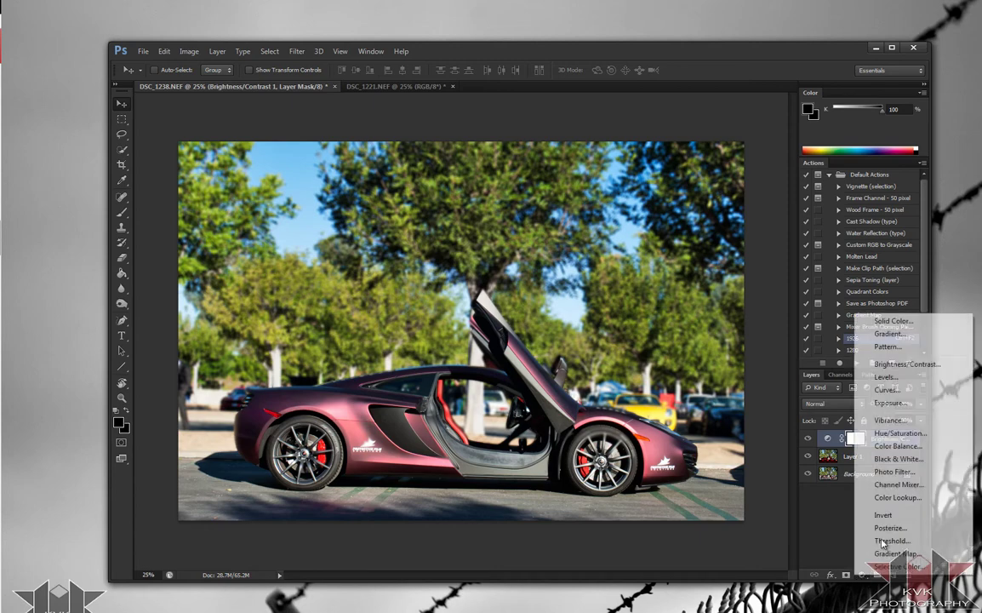
click(894, 472)
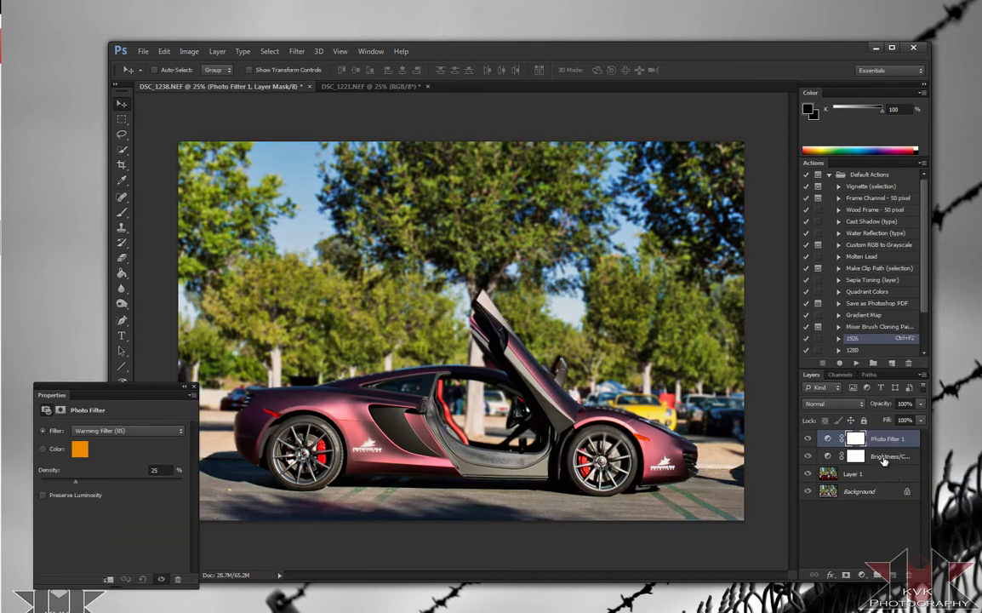
click(888, 458)
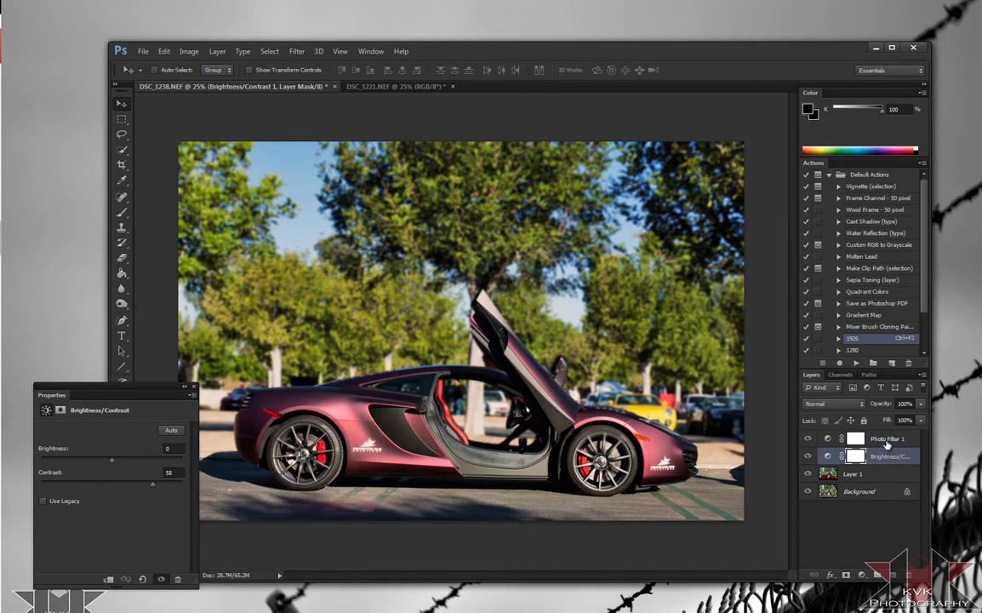
click(887, 443)
Add a Black & White adjustment layer on top, turning the whole photo grayscale.
click(888, 456)
click(864, 575)
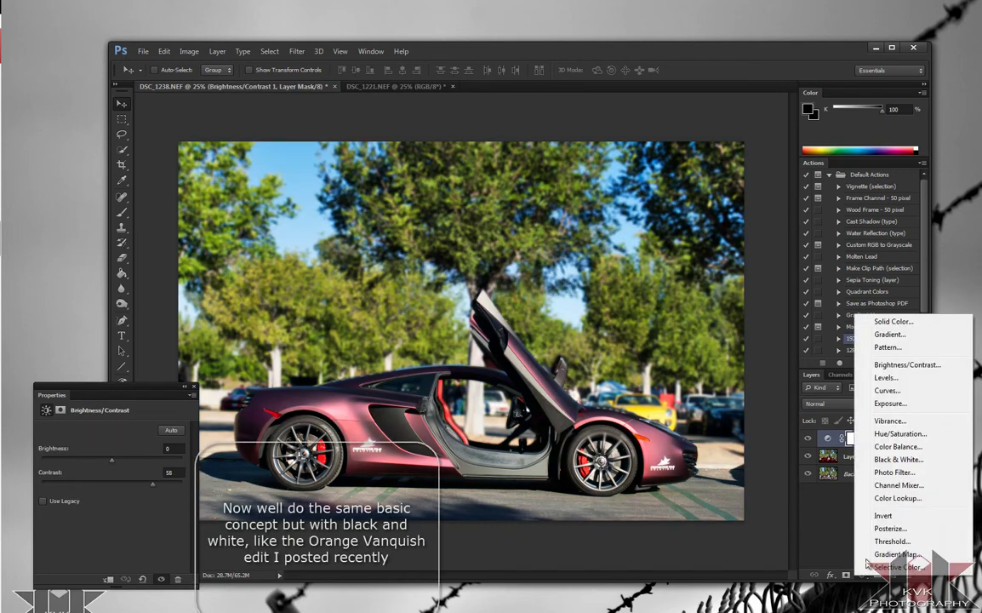
click(889, 459)
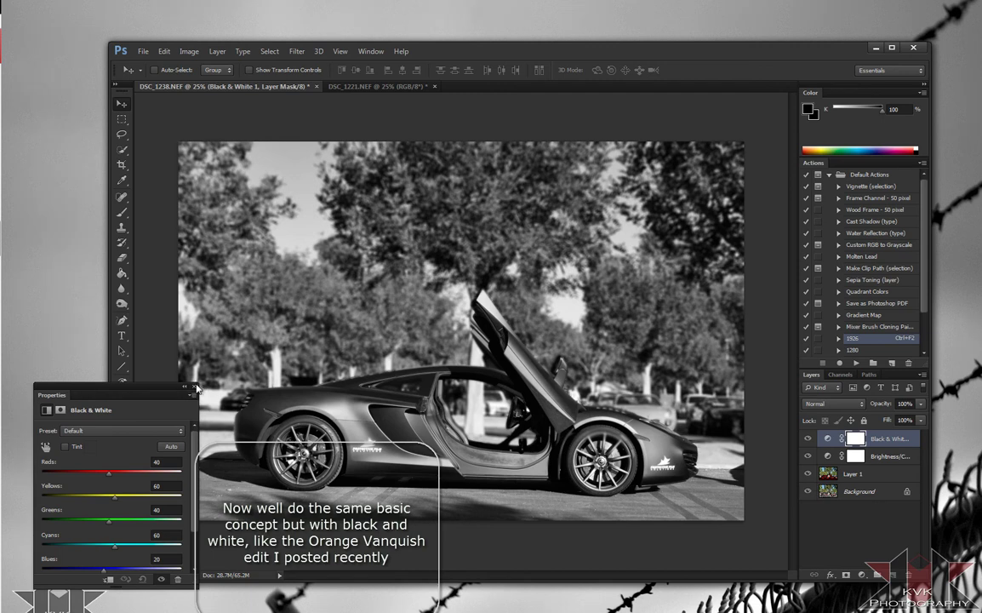
click(196, 387)
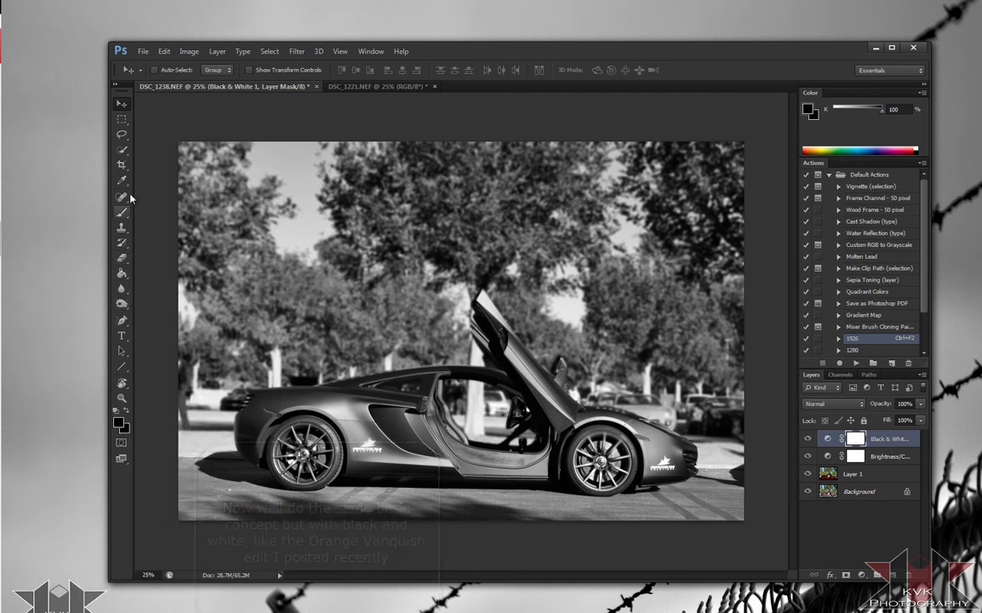
click(122, 150)
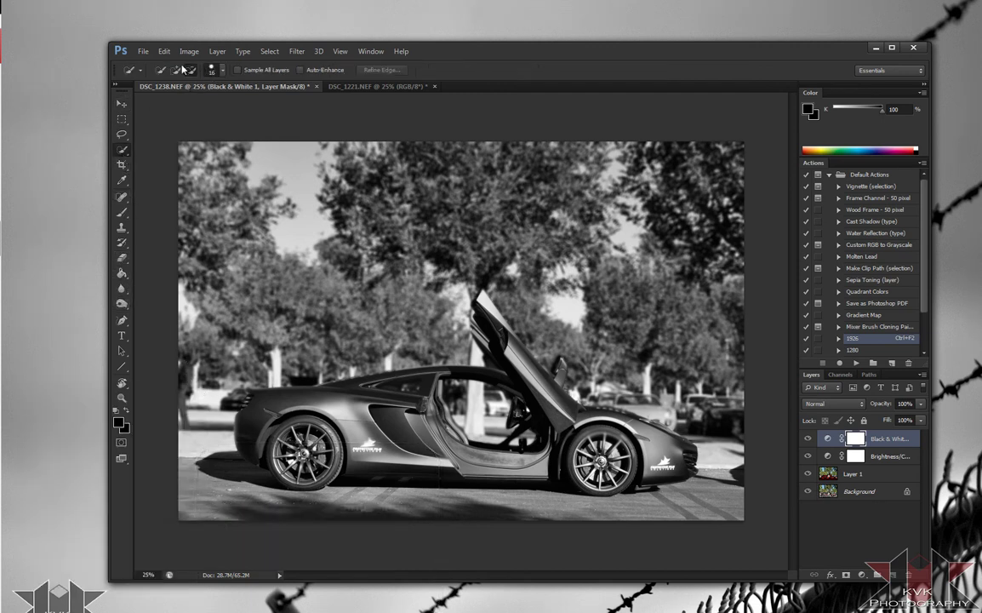
With a 35 px Quick Selection brush, select the car's body, wheels, raised door, roof and rear bumper on the Background layer.
click(213, 70)
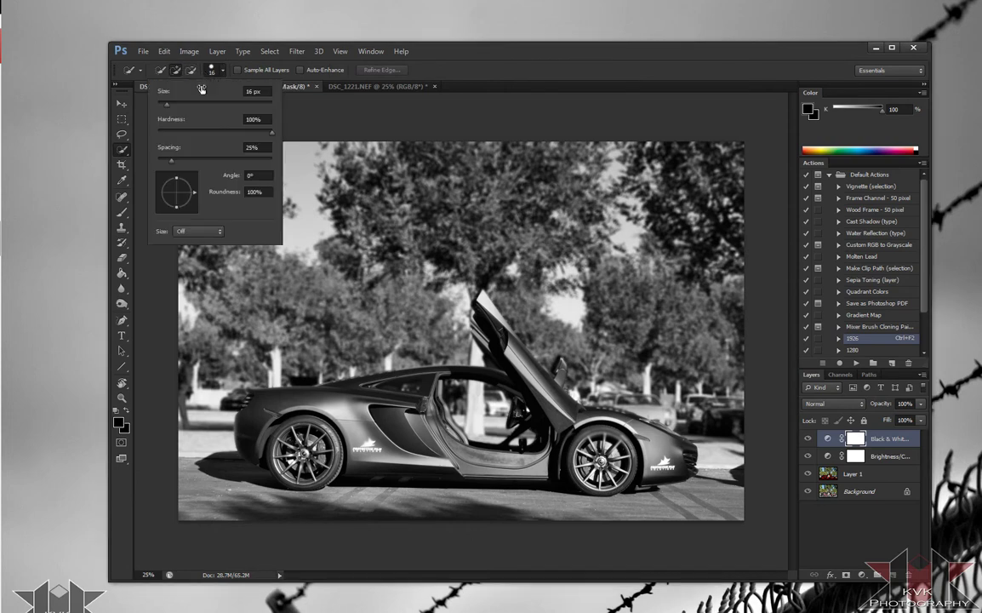
click(271, 411)
drag(251, 393, 319, 400)
click(847, 475)
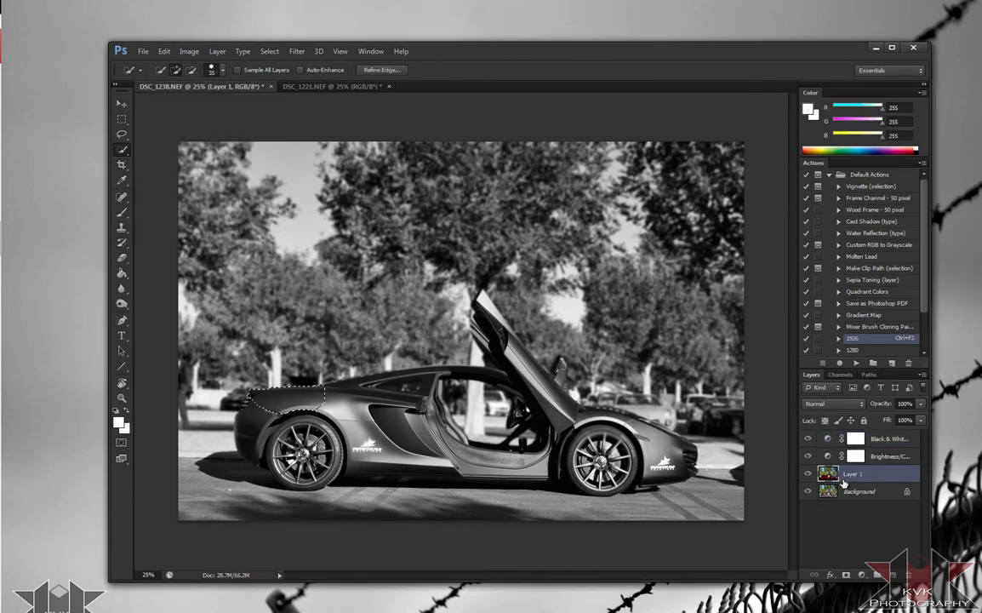
click(855, 491)
mouse_move(256, 387)
mouse_down()
mouse_move(357, 398)
mouse_move(442, 464)
mouse_up()
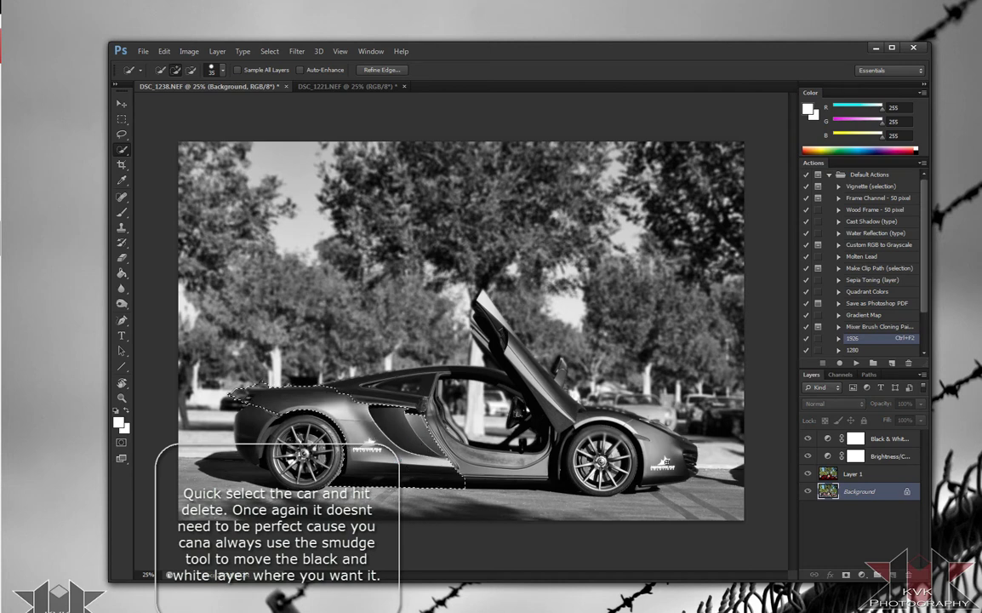
drag(599, 413, 590, 408)
mouse_move(485, 338)
mouse_down()
mouse_move(523, 376)
mouse_move(475, 302)
mouse_up()
mouse_move(381, 394)
mouse_down()
mouse_move(487, 375)
mouse_move(458, 431)
mouse_up()
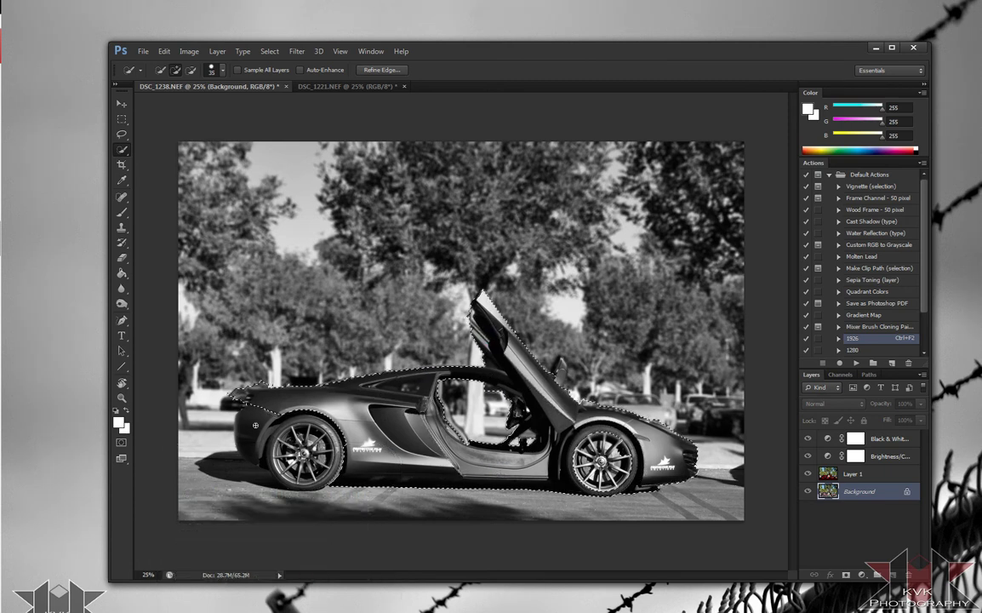
drag(258, 450, 239, 408)
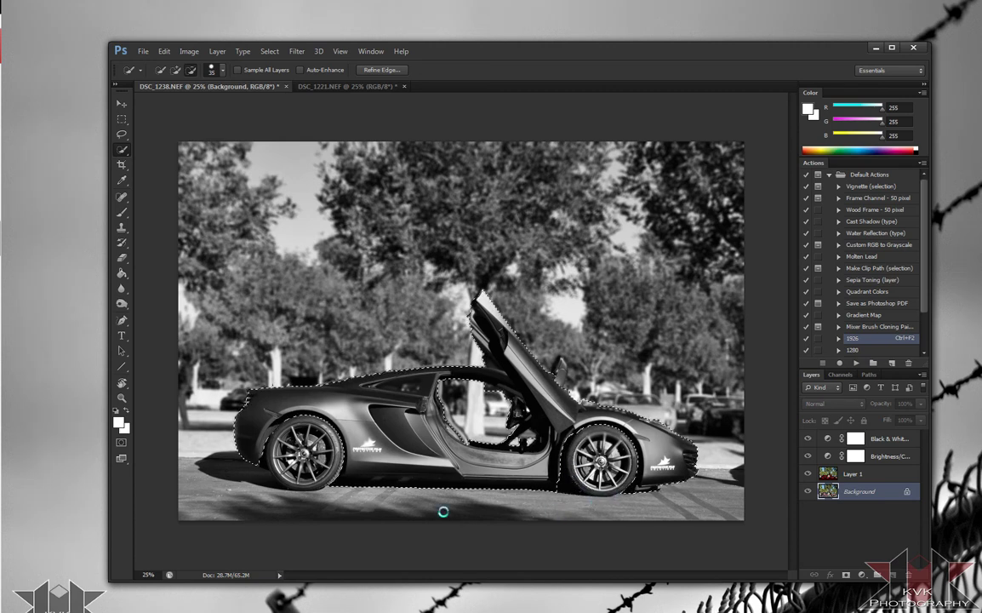
Fill the car selection with black on the Black & White layer mask, then deselect.
key(shift+BackSpace)
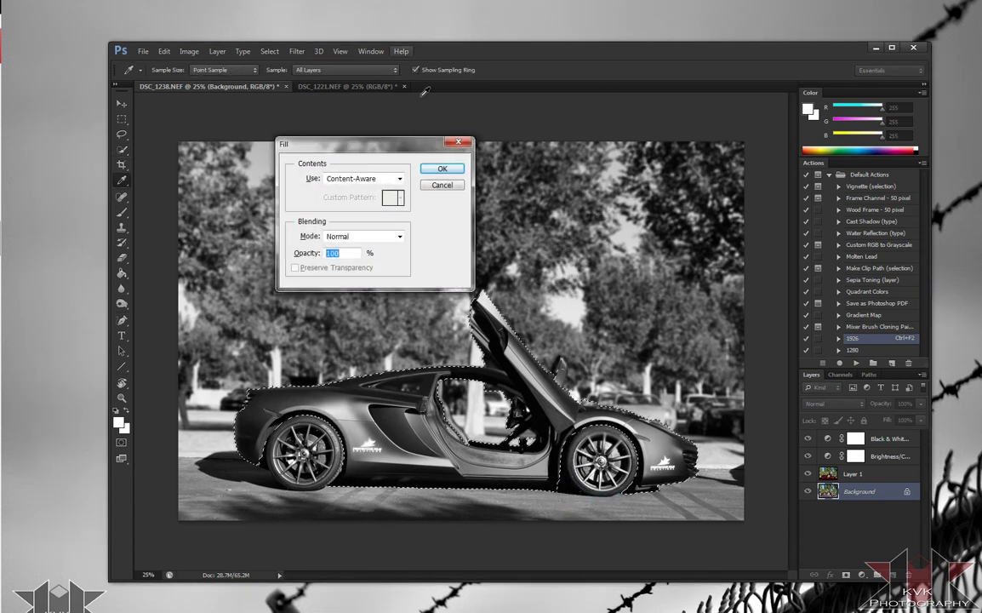
click(438, 186)
click(885, 439)
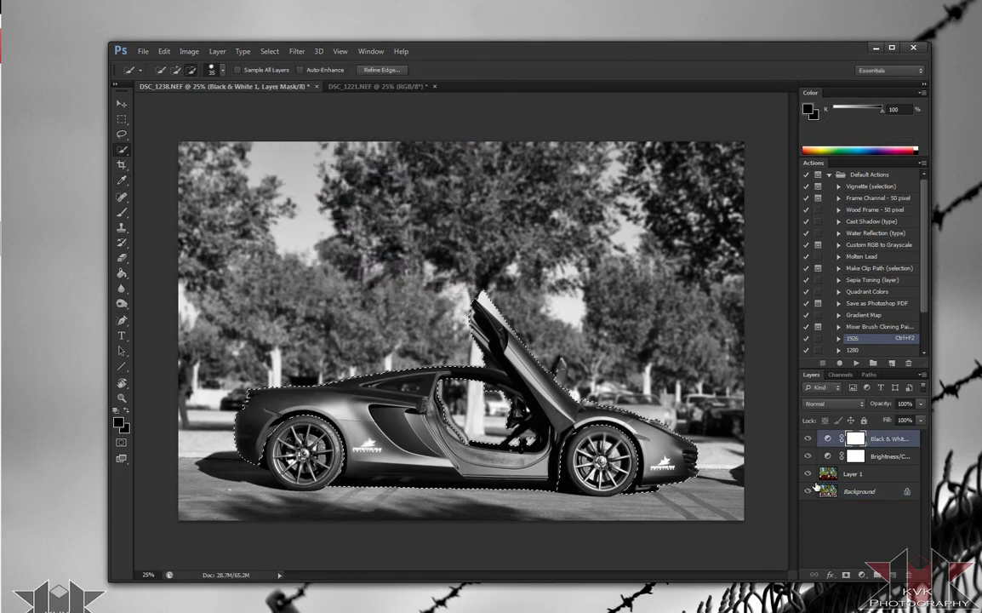
key(alt+BackSpace)
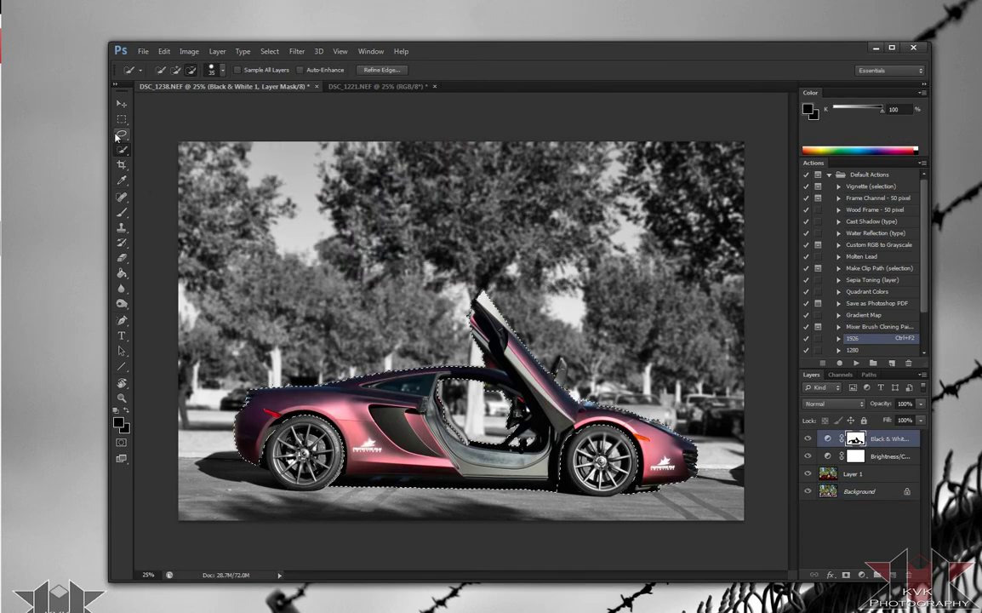
click(122, 118)
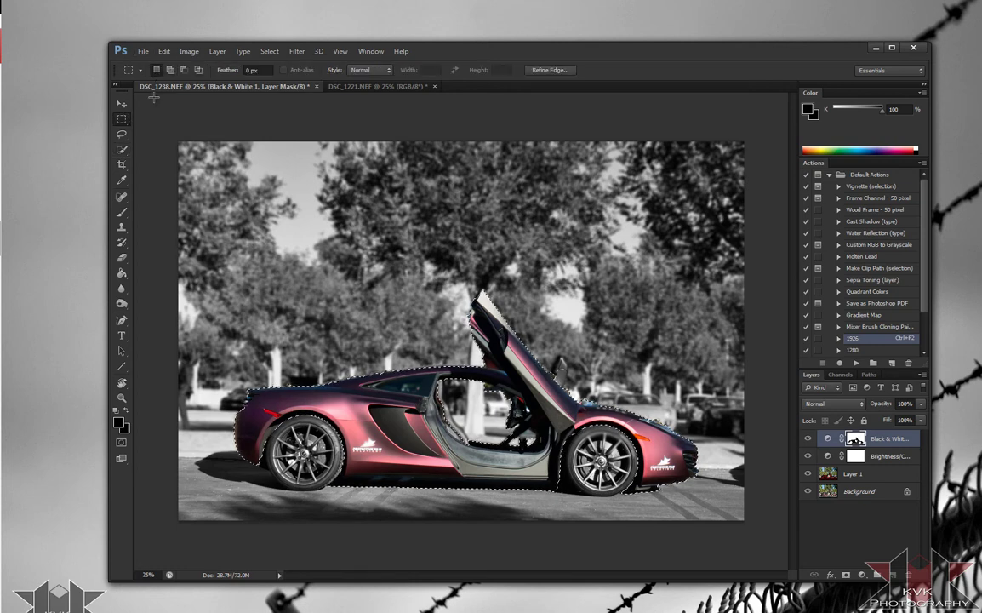
key(ctrl+d)
Smudge the colour mask edge along the side window and down the door.
click(122, 288)
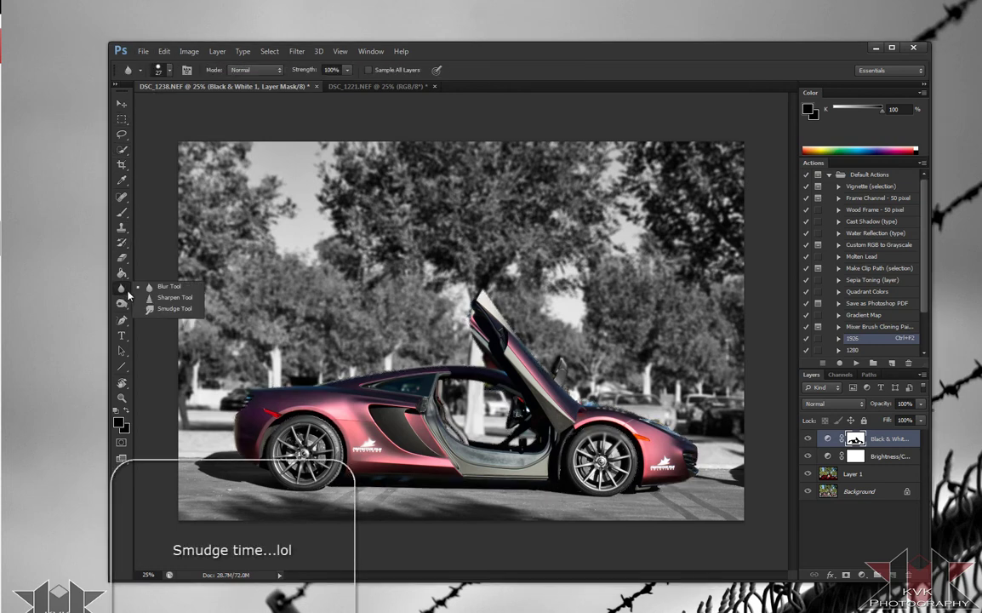
click(157, 309)
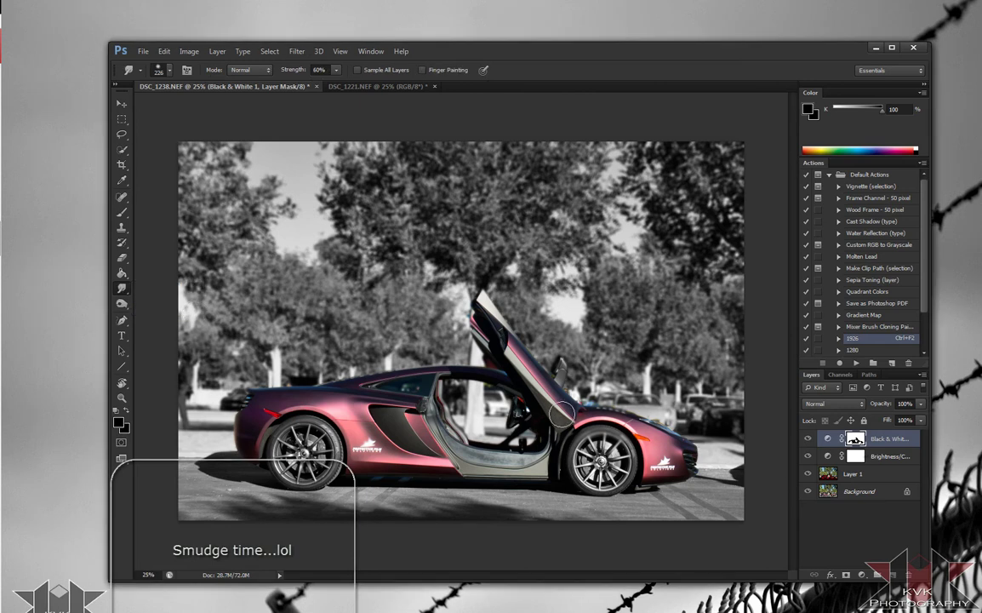
mouse_move(426, 371)
mouse_down()
mouse_move(405, 372)
mouse_move(405, 389)
mouse_move(419, 386)
mouse_move(379, 384)
mouse_up()
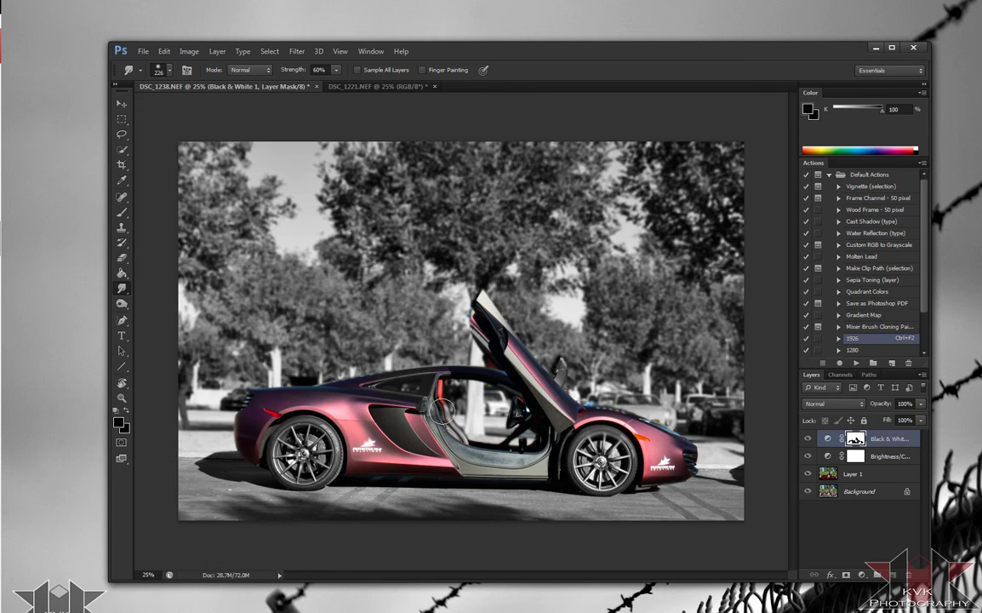
drag(442, 412, 424, 431)
drag(424, 430, 452, 451)
click(121, 258)
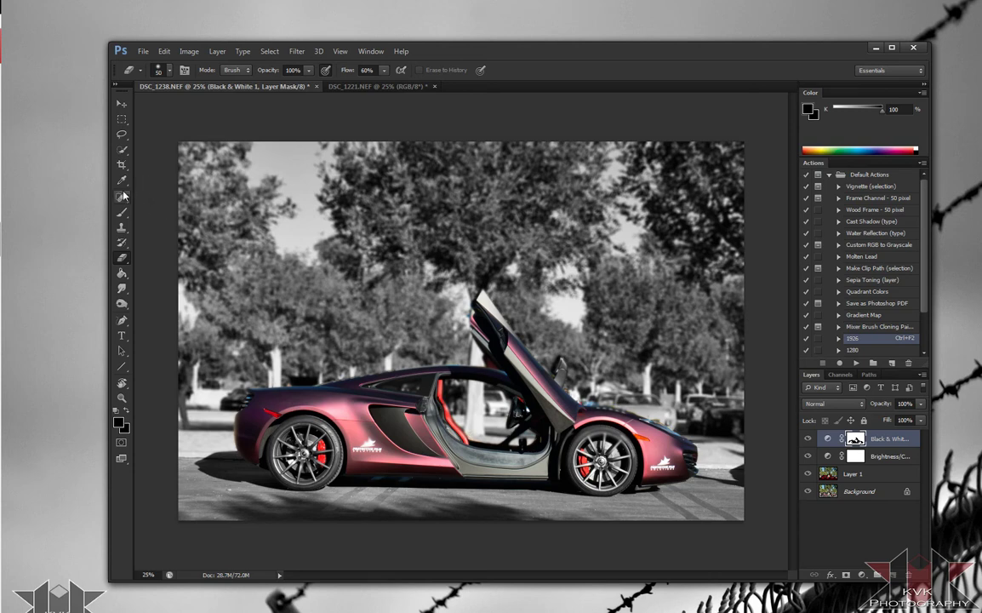
Retouch the car's colour mask with the Smudge and Eraser tools before rearranging the layers.
click(122, 289)
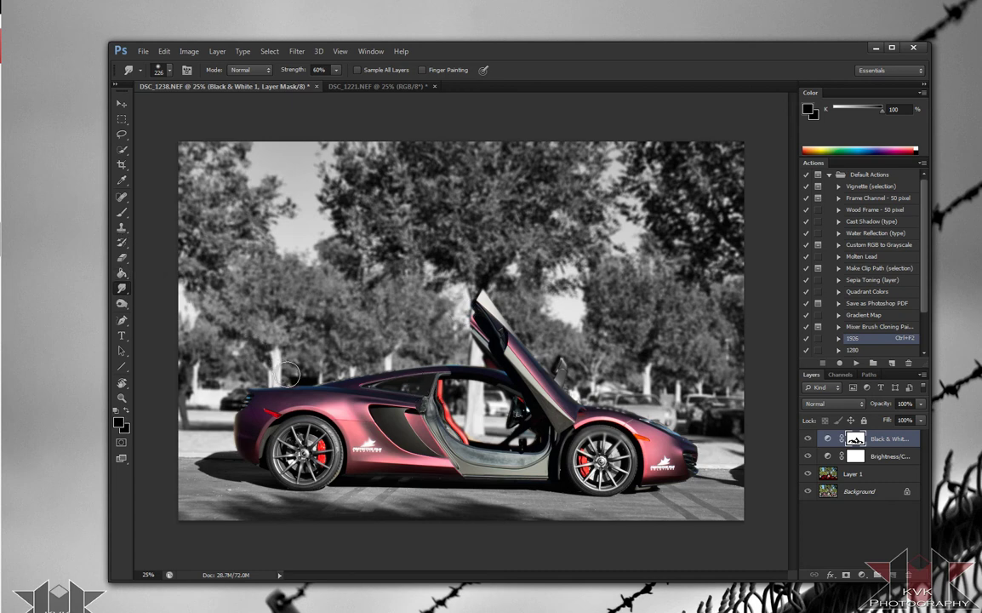
click(123, 258)
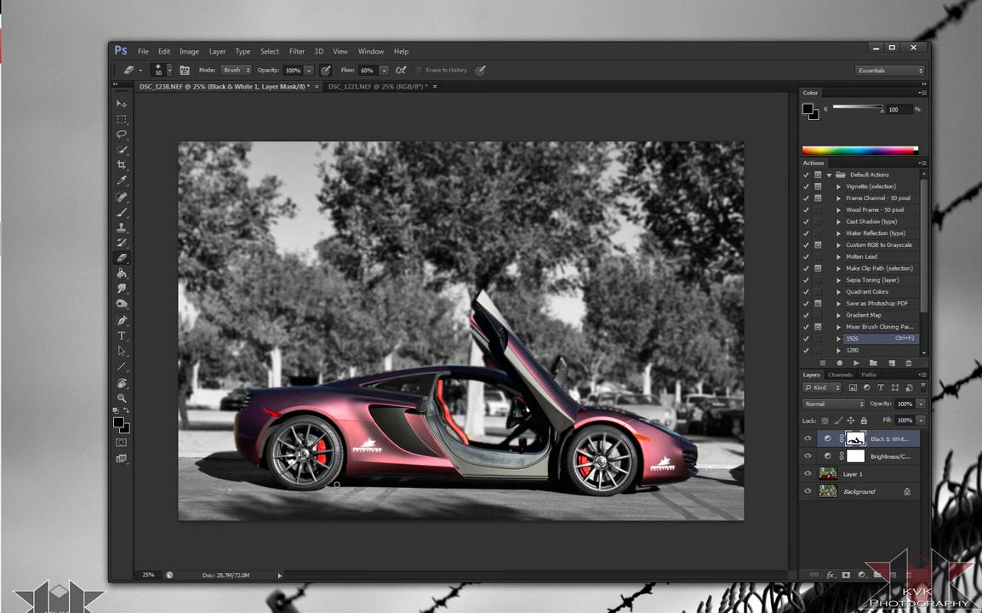
click(118, 101)
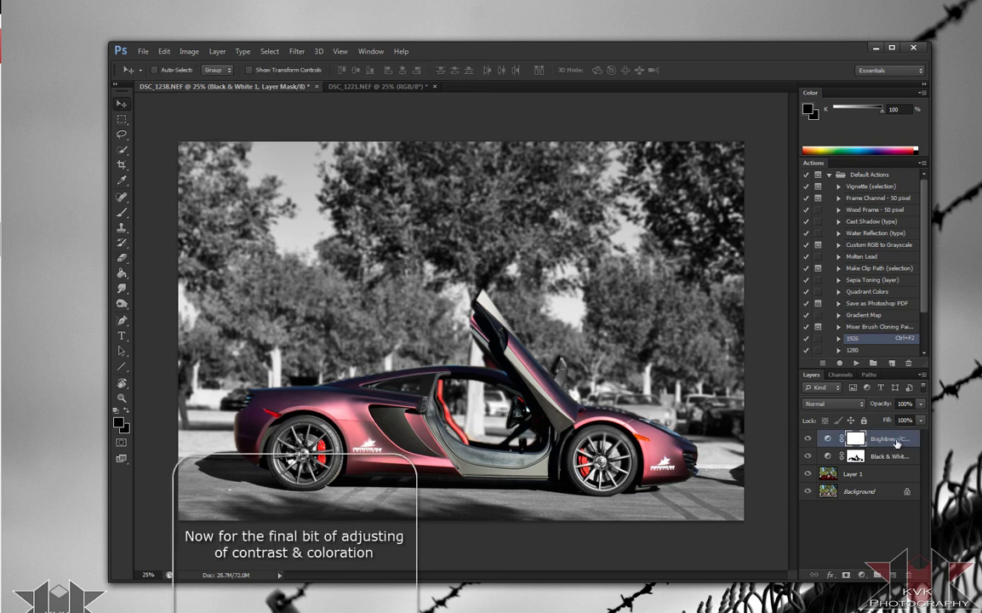
Move Black & White below Brightness/Contrast and set Yellows 15, Greens -12, Cyans -6, Blues -2.
drag(843, 436, 855, 460)
double_click(830, 456)
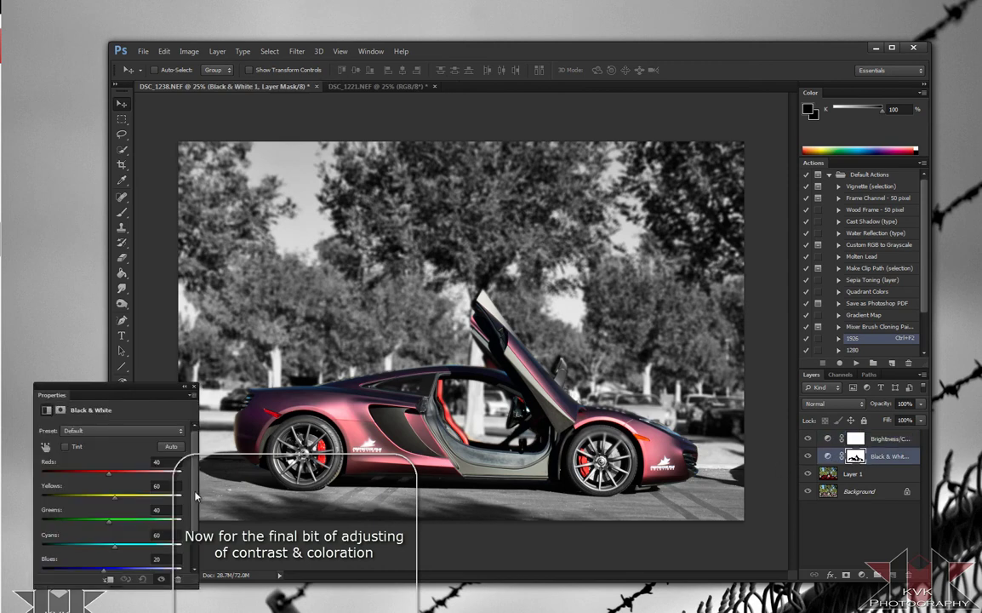
mouse_move(107, 521)
mouse_down()
mouse_move(94, 521)
mouse_move(100, 500)
mouse_up()
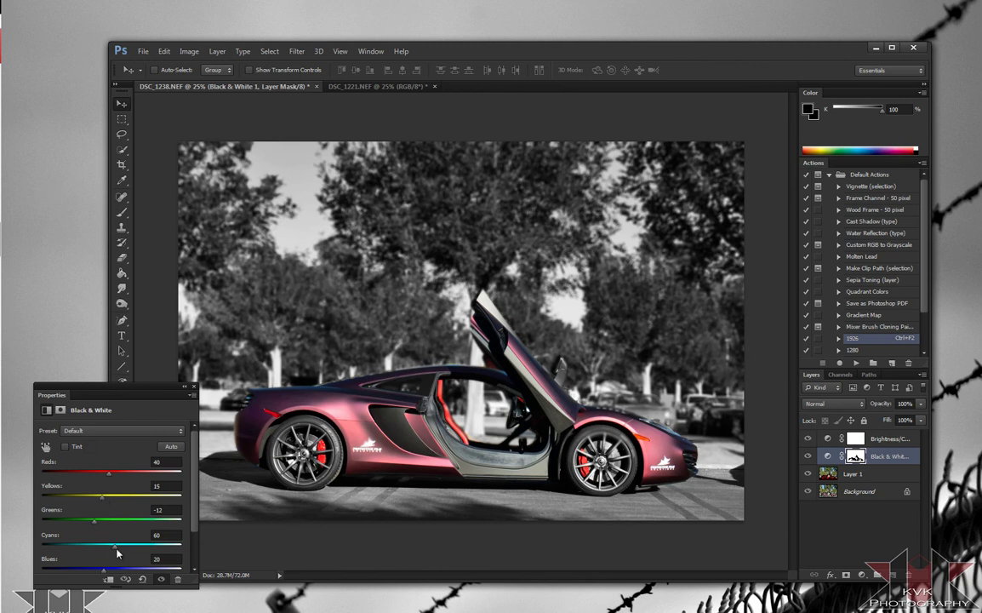
mouse_move(104, 549)
mouse_down()
mouse_move(101, 573)
mouse_move(96, 548)
mouse_up()
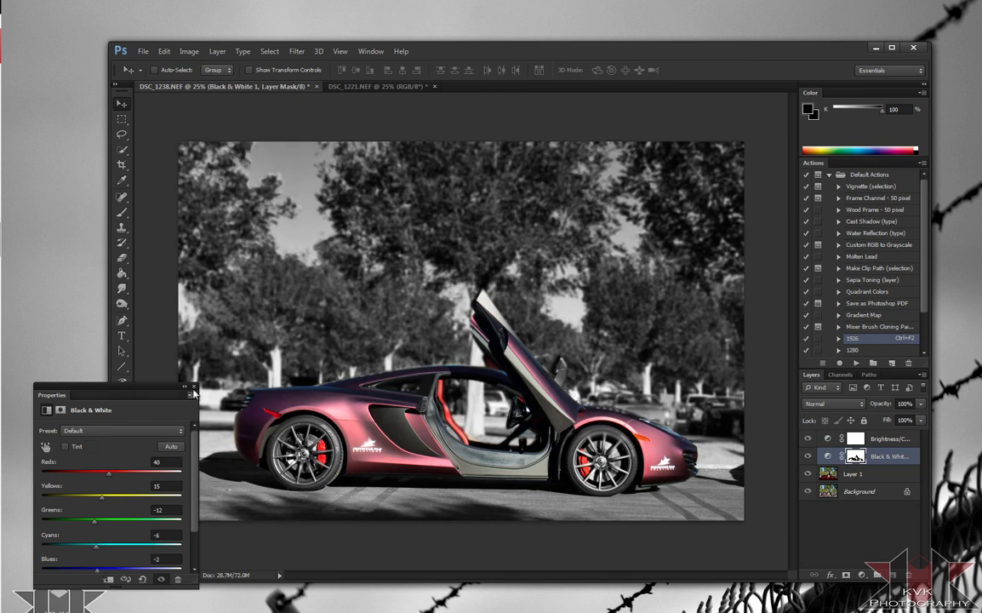
click(194, 386)
click(121, 305)
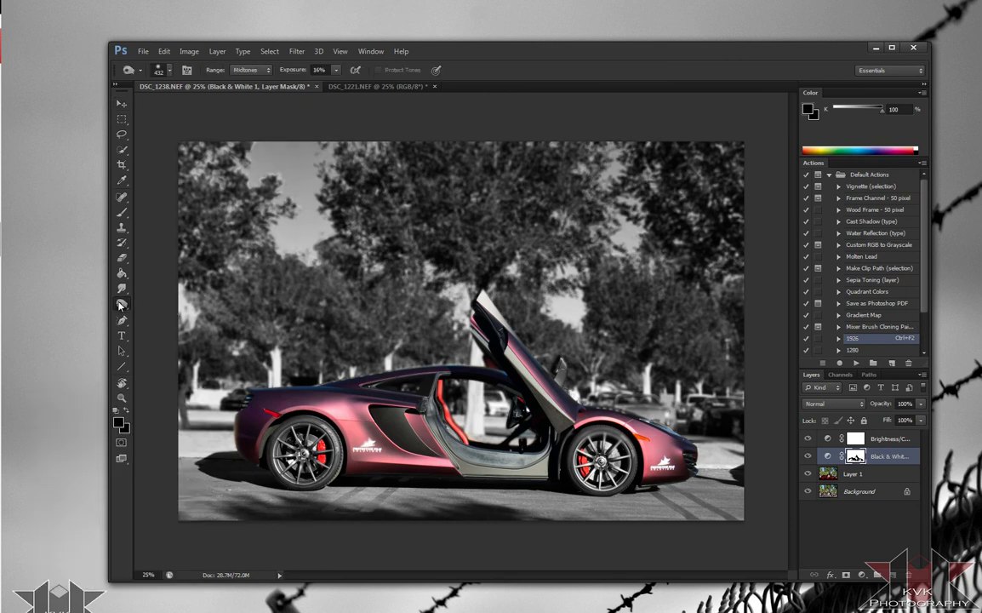
Dodge the road under the car and the inner door on the Background layer, then reselect the Black & White mask.
click(906, 492)
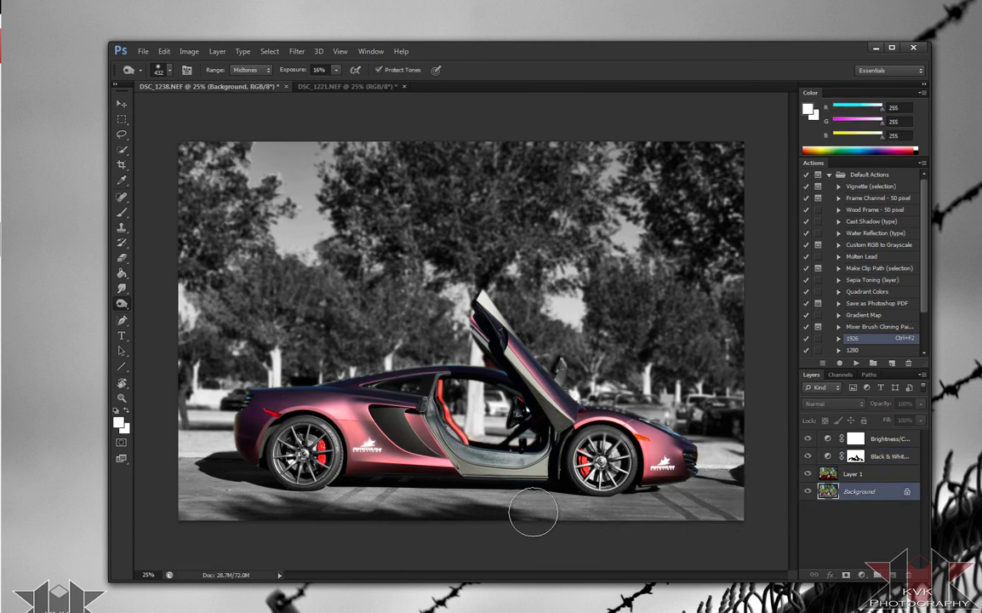
drag(534, 512, 194, 470)
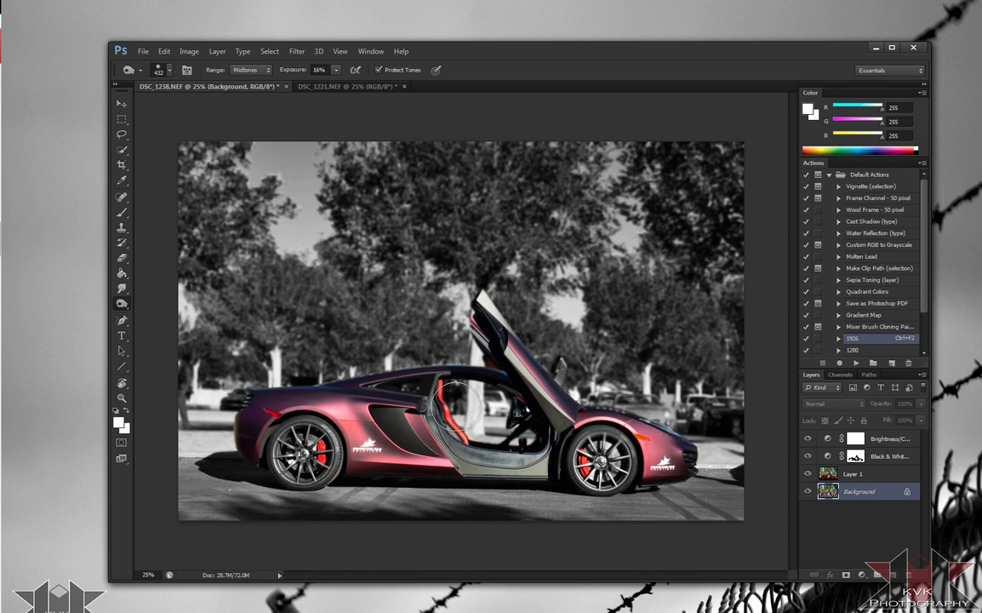
drag(456, 394, 466, 379)
click(885, 458)
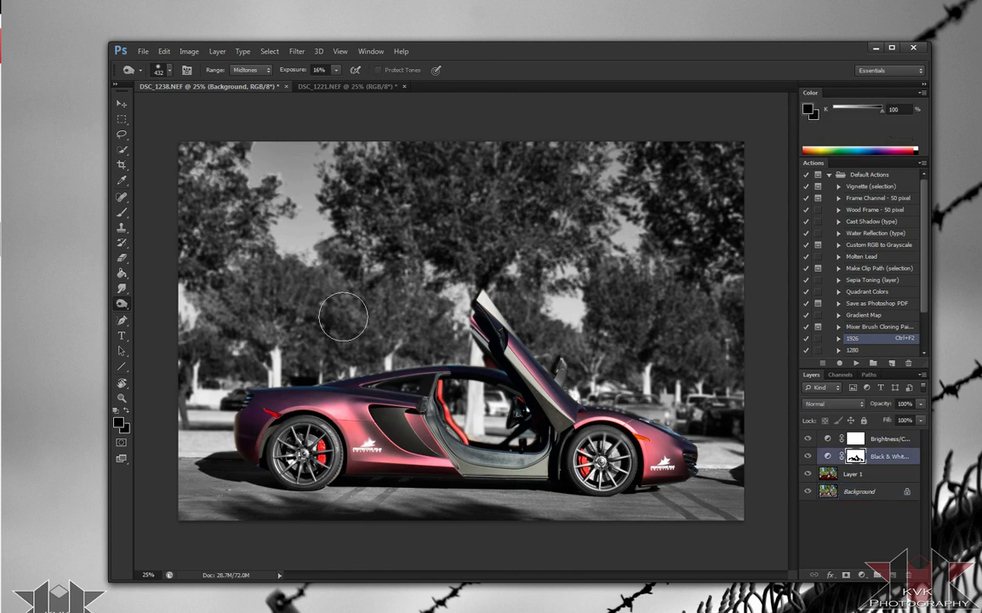
key(e)
click(123, 290)
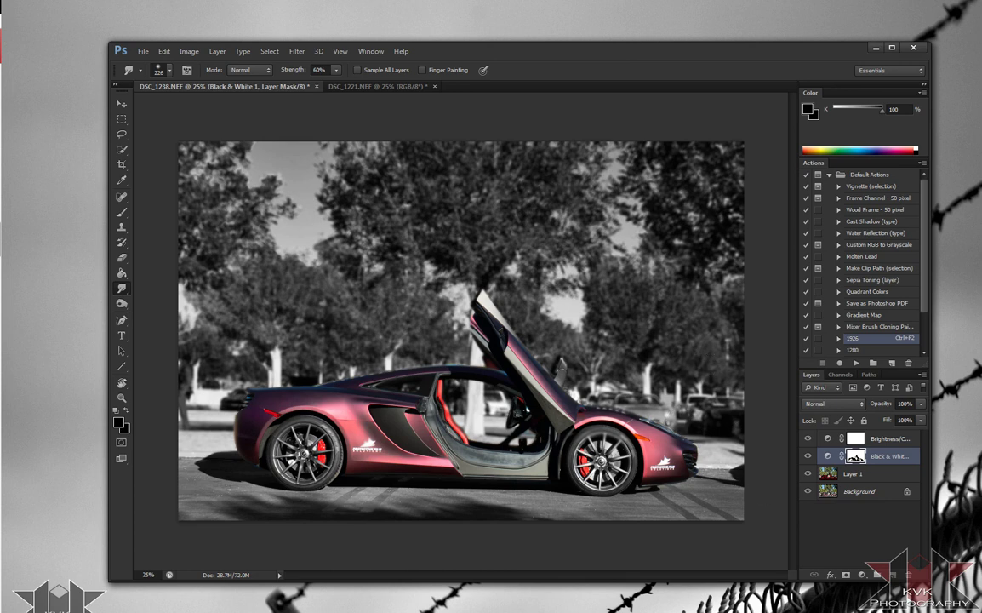
click(121, 103)
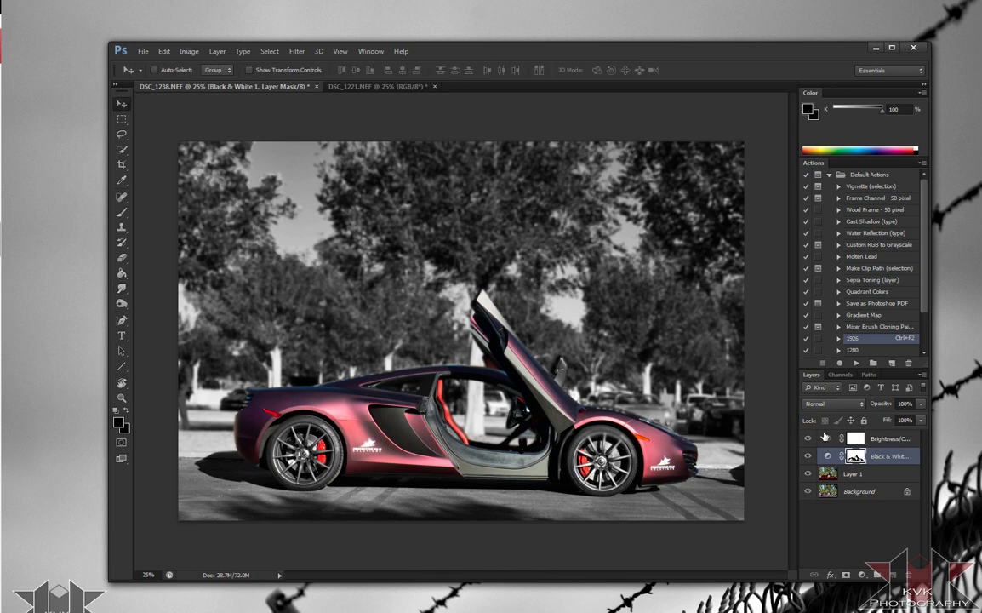
Set the Brightness/Contrast layer to contrast 26 with Use Legacy enabled.
double_click(830, 437)
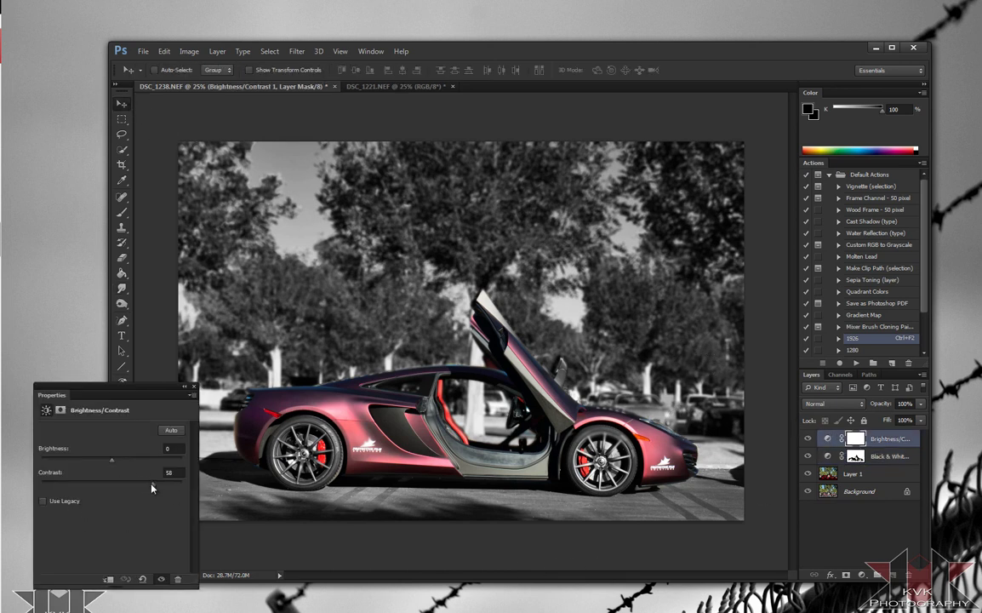
mouse_move(154, 482)
mouse_down()
mouse_move(113, 483)
mouse_move(129, 487)
mouse_up()
click(43, 501)
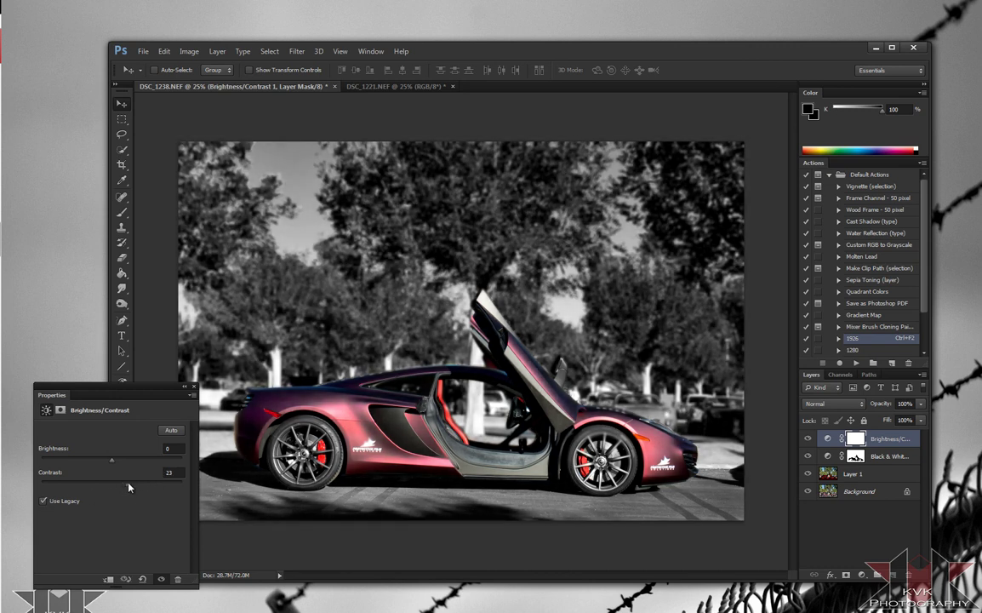
click(194, 387)
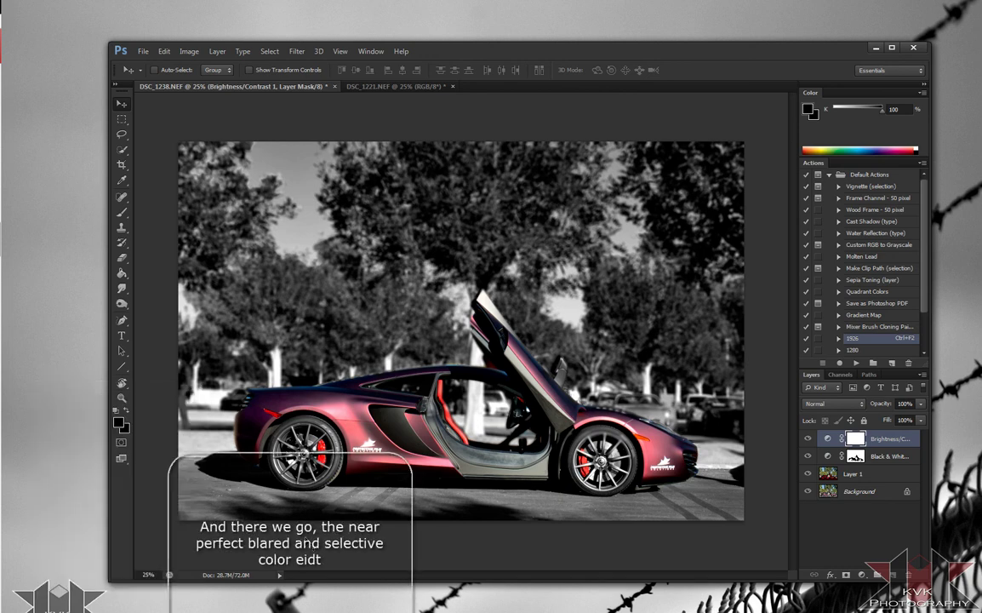
Bring the newbadge W2 watermark in from Pictures and scale it into the bottom-right corner.
click(958, 247)
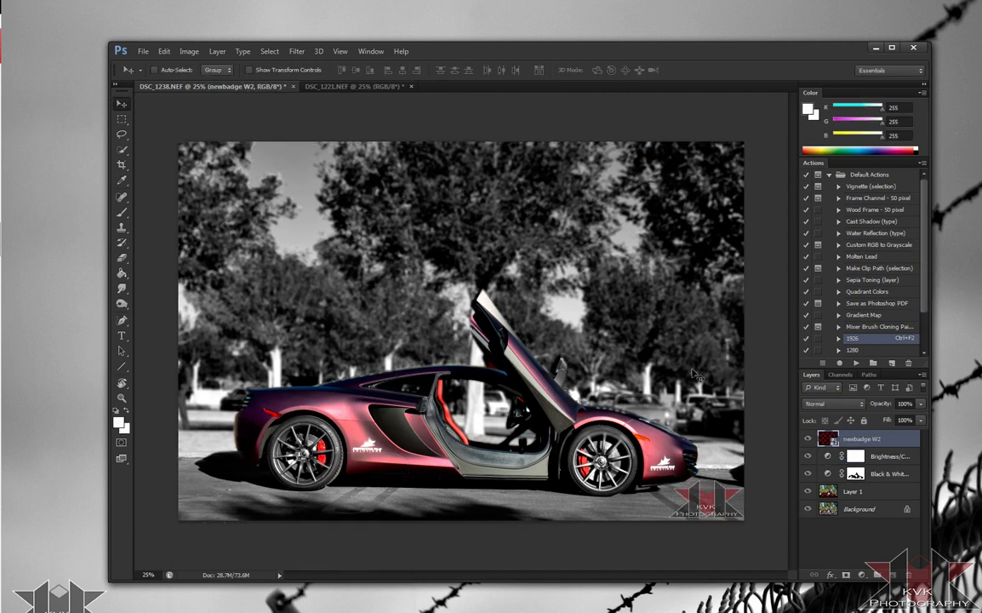
drag(161, 128, 191, 153)
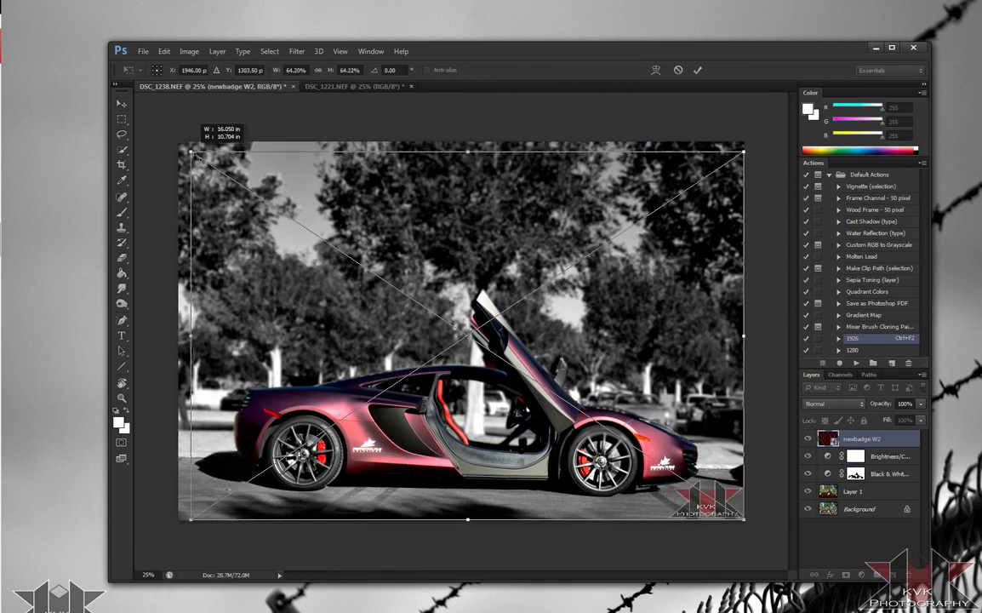
key(Return)
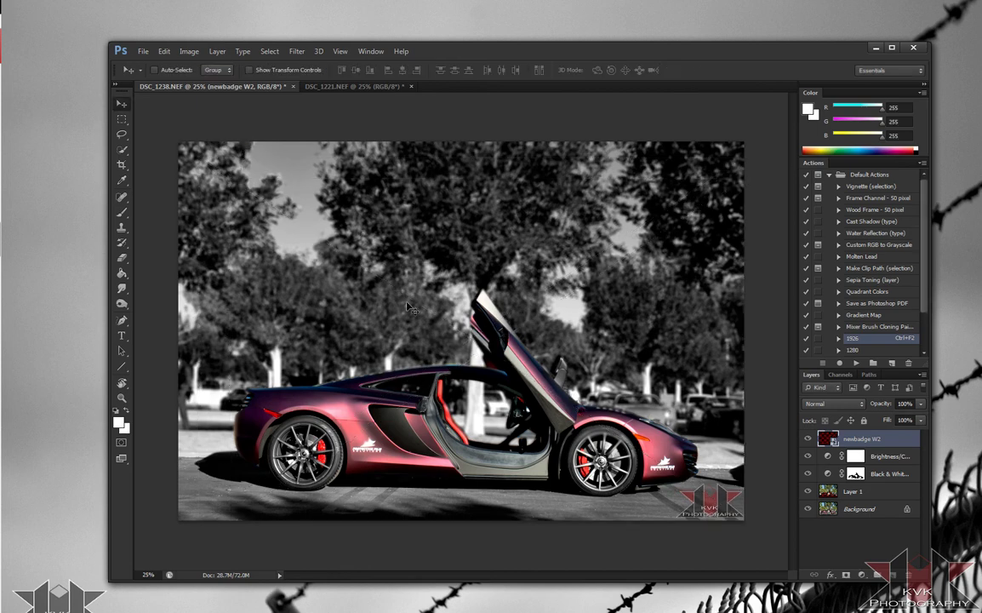